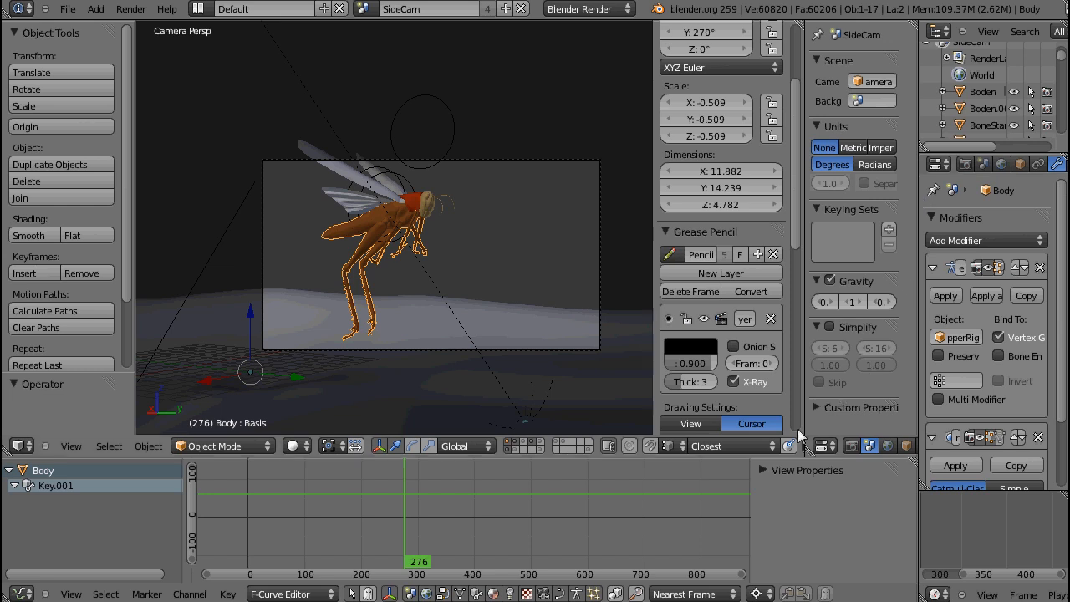
Widen the properties editor and remove the Subsurf modifier from the grasshopper's Body
{"action": "left_click_drag", "start_coordinate": [799, 23], "coordinate": [870, 209]}
{"action": "left_click_drag", "start_coordinate": [919, 368], "coordinate": [778, 348]}
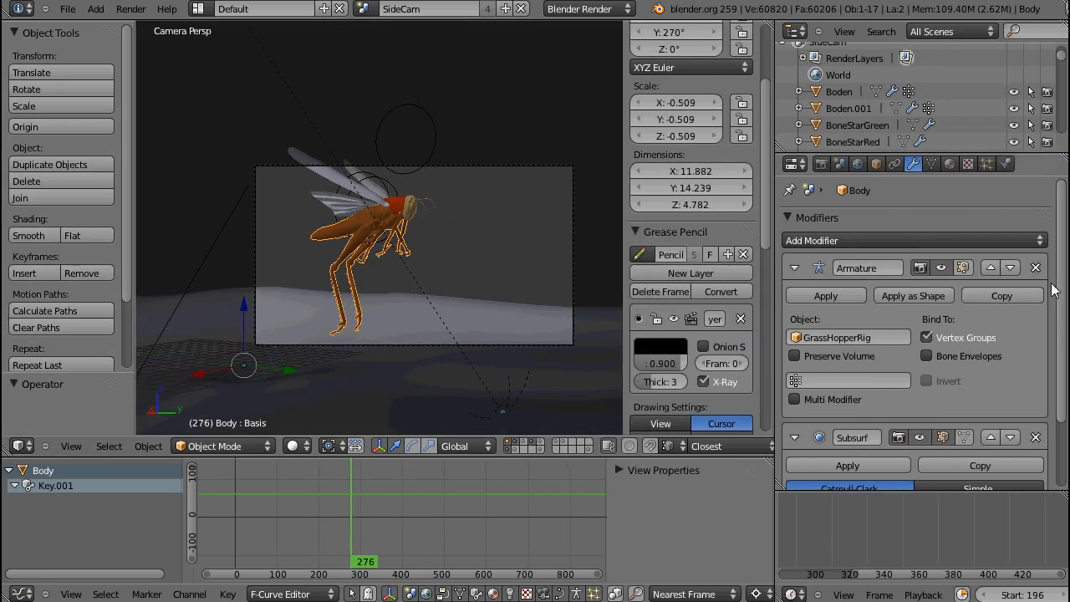
{"action": "scroll", "coordinate": [1047, 368], "scroll_direction": "down", "scroll_amount": 3}
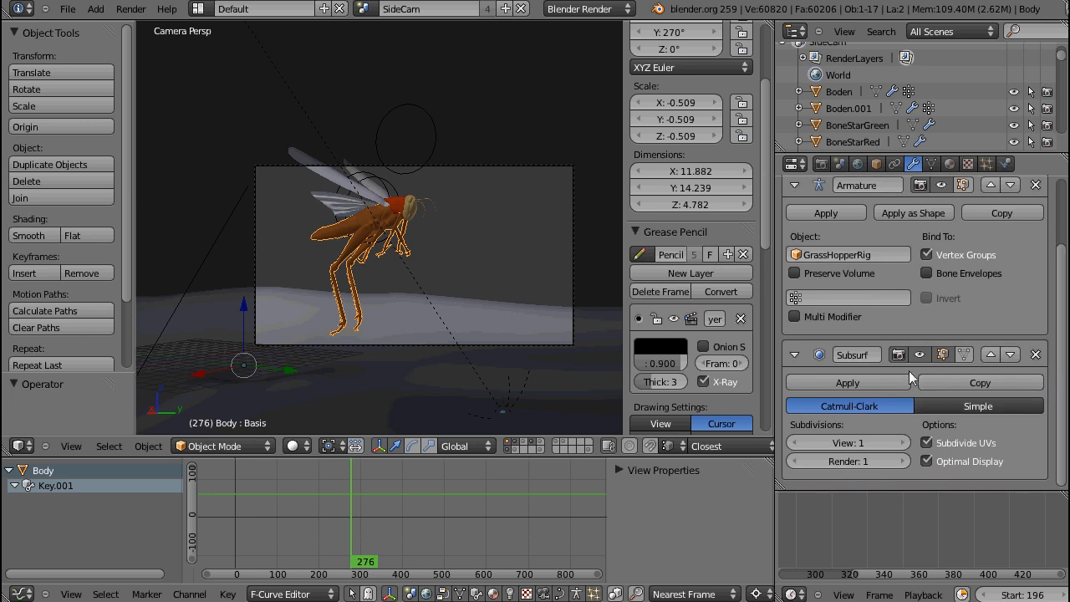
{"action": "left_click", "coordinate": [1036, 354]}
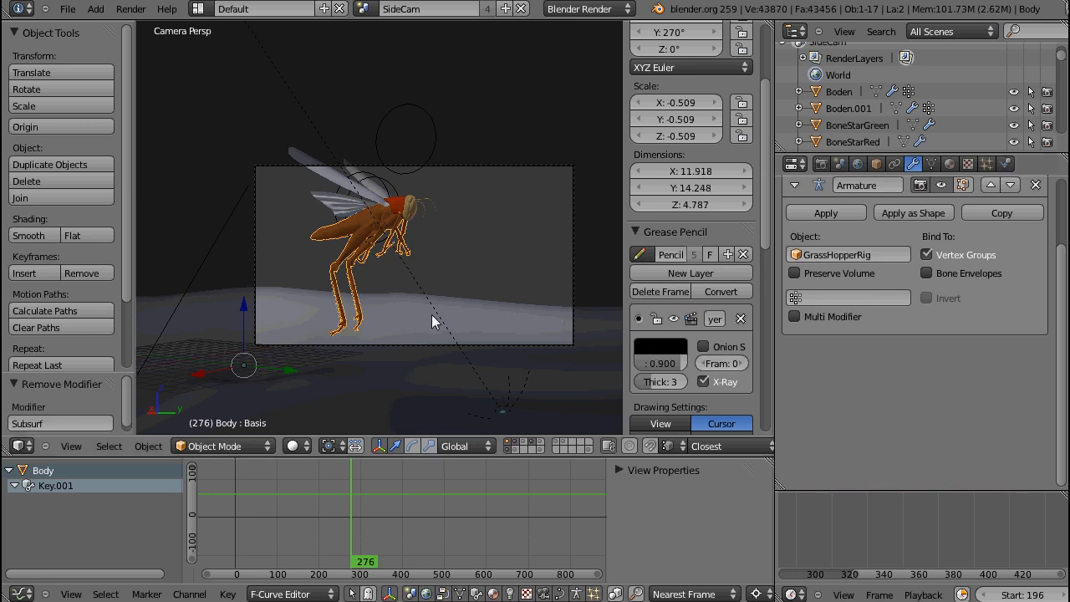
Examine the unsmoothed grasshopper body and legs, both up close and from a distance
{"action": "scroll", "coordinate": [426, 314], "scroll_direction": "up", "scroll_amount": 5}
{"action": "scroll", "coordinate": [428, 316], "scroll_direction": "up", "scroll_amount": 2}
{"action": "scroll", "coordinate": [498, 290], "scroll_direction": "up", "scroll_amount": 2}
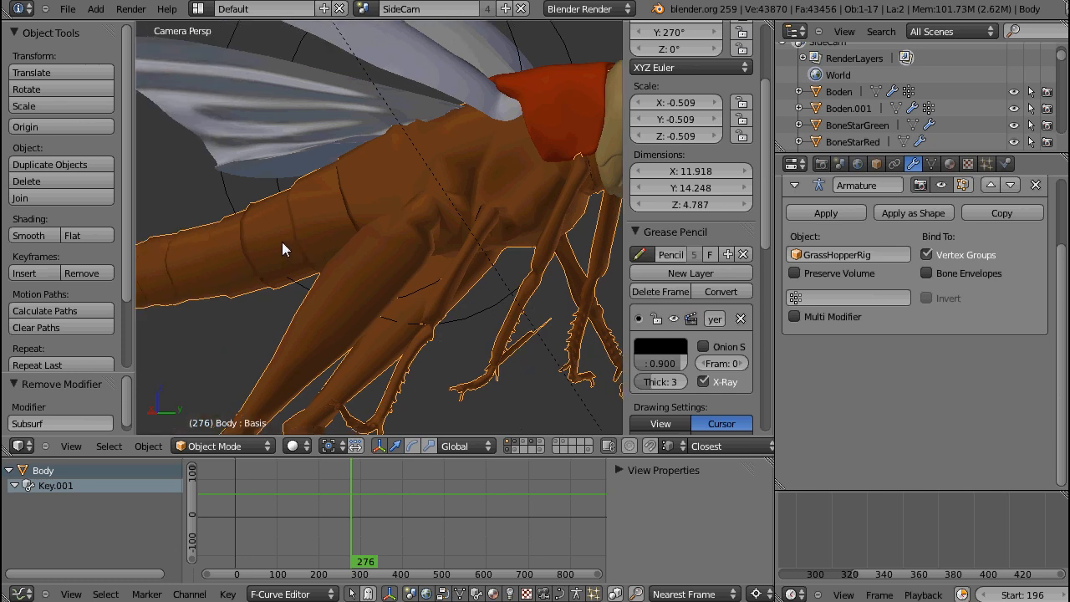
{"action": "middle_click_drag", "start_coordinate": [282, 250], "coordinate": [399, 248]}
{"action": "middle_click_drag", "start_coordinate": [507, 401], "coordinate": [400, 273], "text": "shift"}
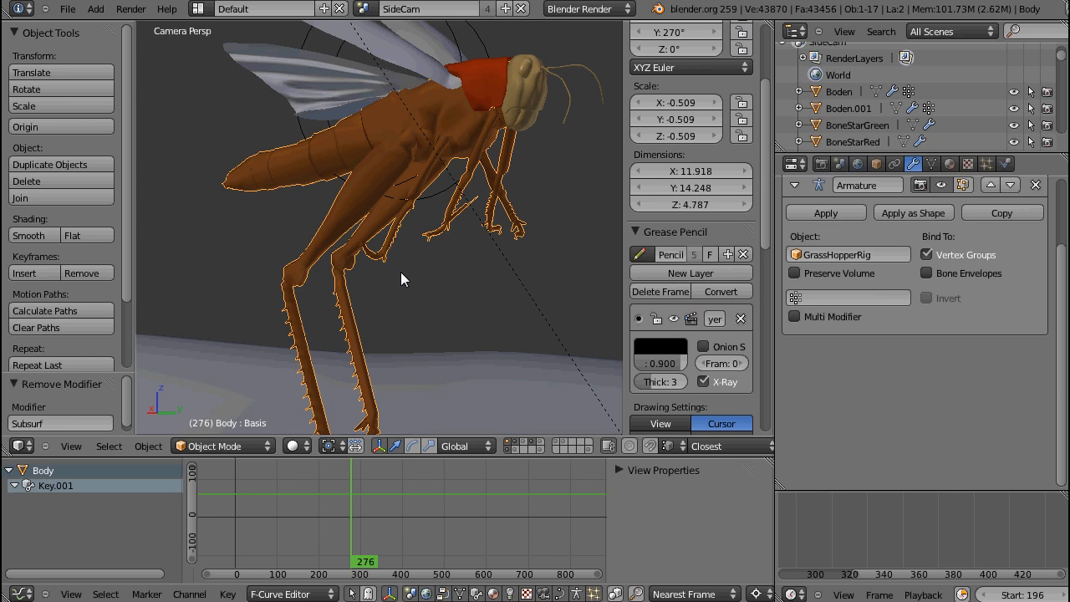
{"action": "scroll", "coordinate": [401, 272], "scroll_direction": "down", "scroll_amount": 5}
{"action": "scroll", "coordinate": [433, 306], "scroll_direction": "up", "scroll_amount": 1}
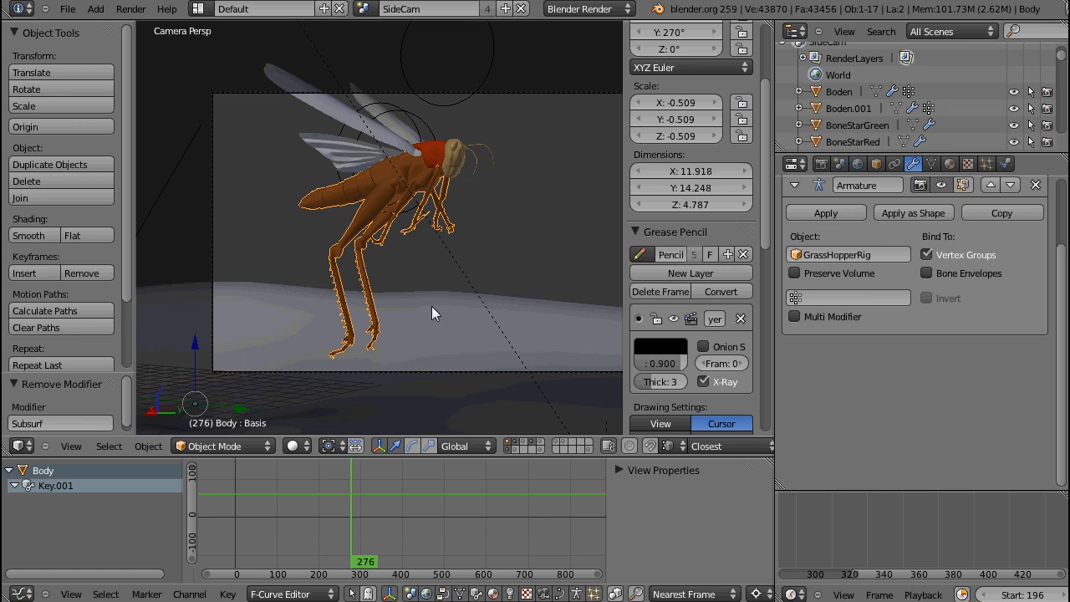
Give the grasshopper's Body a Subdivision Surface modifier at level 2 and view the smoothed legs up close
{"action": "key", "text": "ctrl+2"}
{"action": "scroll", "coordinate": [372, 342], "scroll_direction": "up", "scroll_amount": 5}
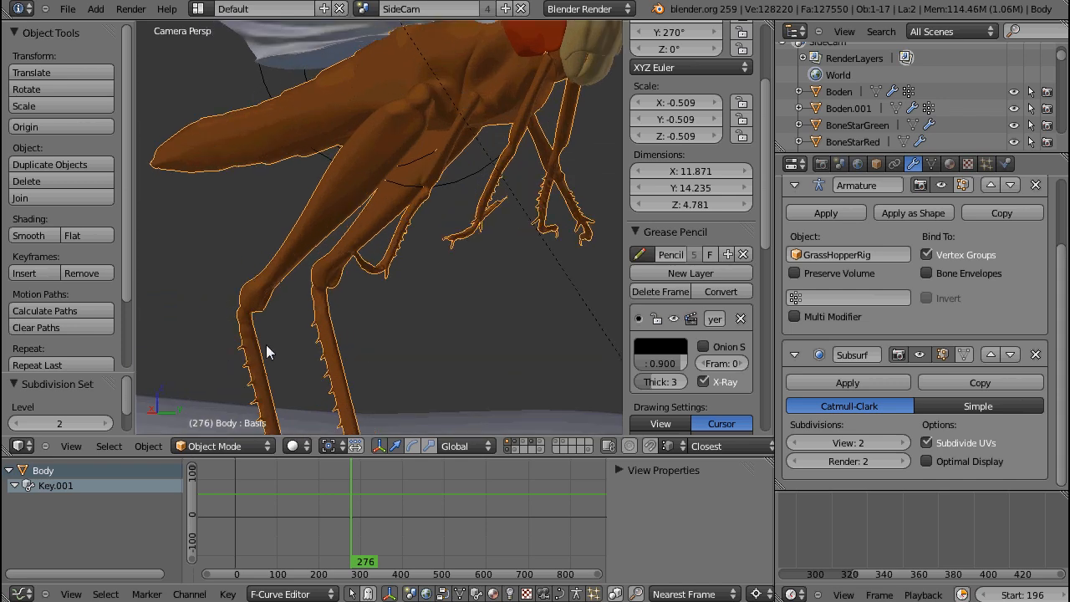
{"action": "scroll", "coordinate": [425, 336], "scroll_direction": "down", "scroll_amount": 5}
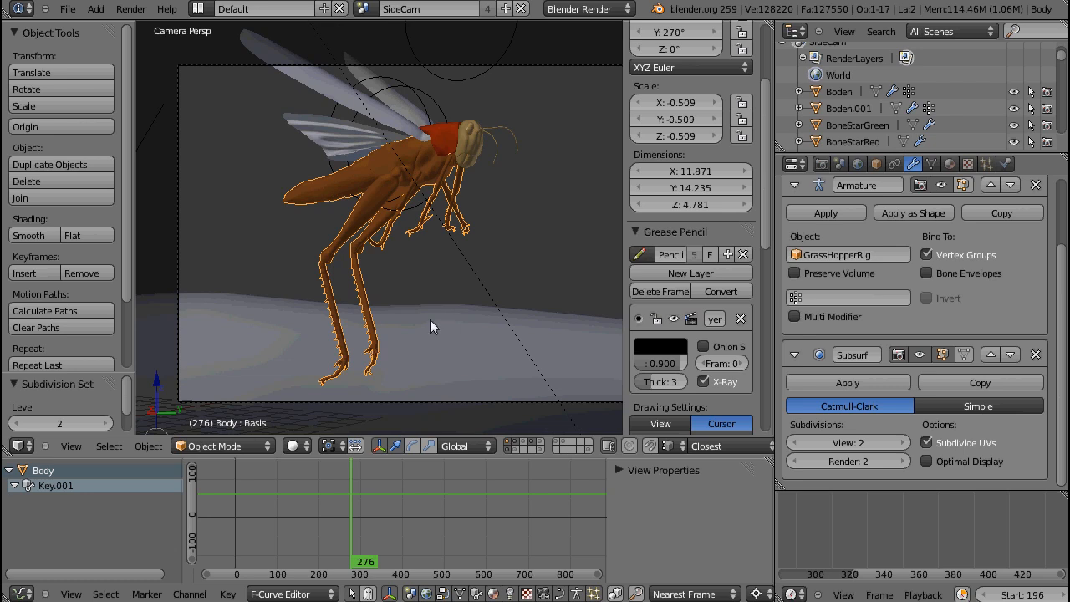
{"action": "middle_click_drag", "start_coordinate": [434, 324], "coordinate": [397, 303], "text": "shift"}
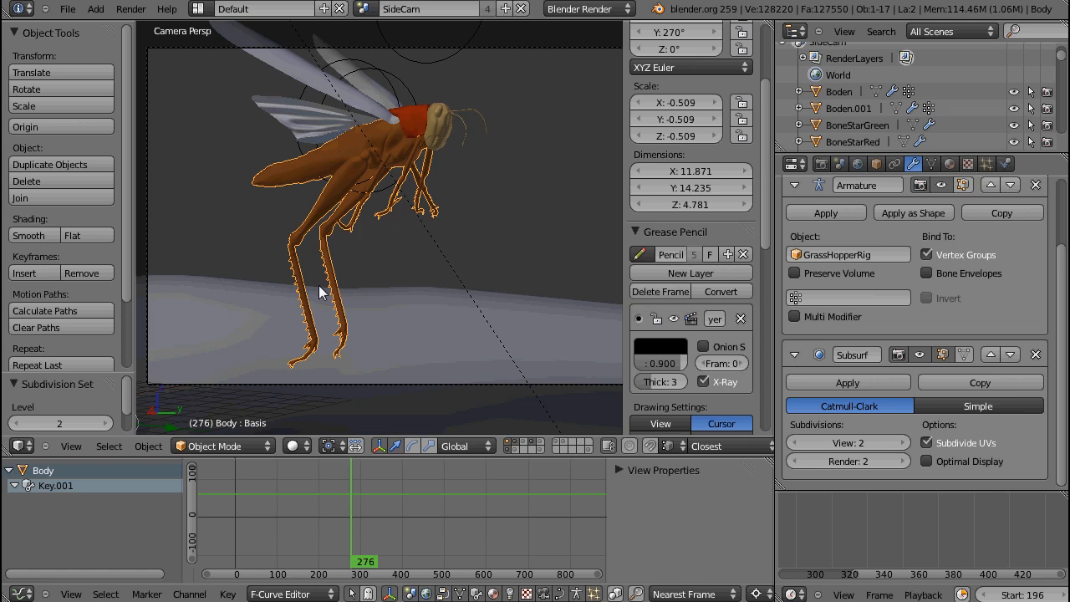
{"action": "scroll", "coordinate": [319, 286], "scroll_direction": "up", "scroll_amount": 3}
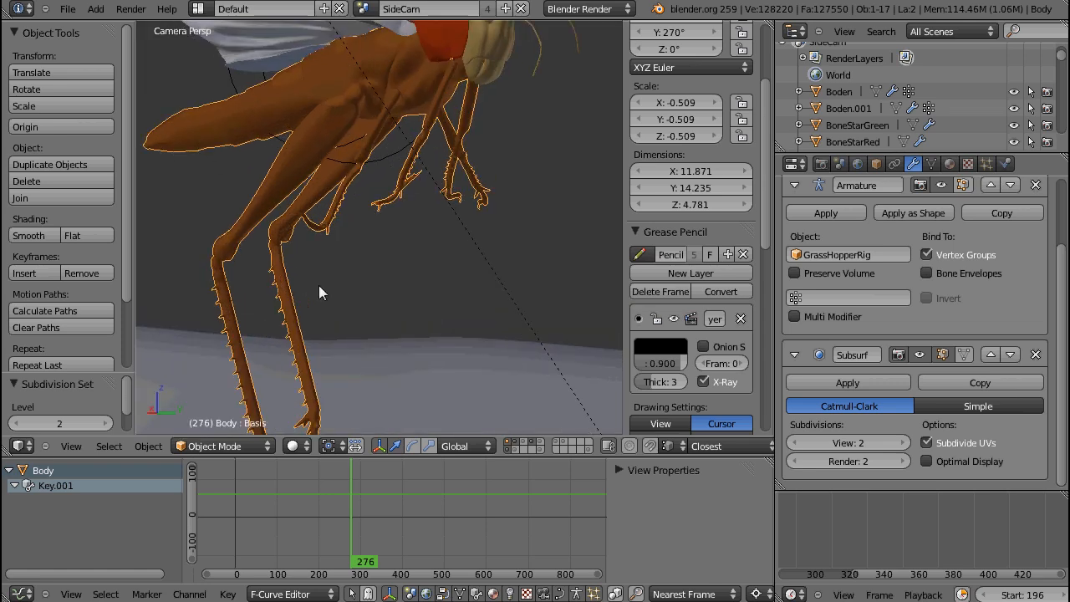
Review the Armature and Subsurf settings in the Body's modifier stack
{"action": "scroll", "coordinate": [994, 390], "scroll_direction": "up", "scroll_amount": 3}
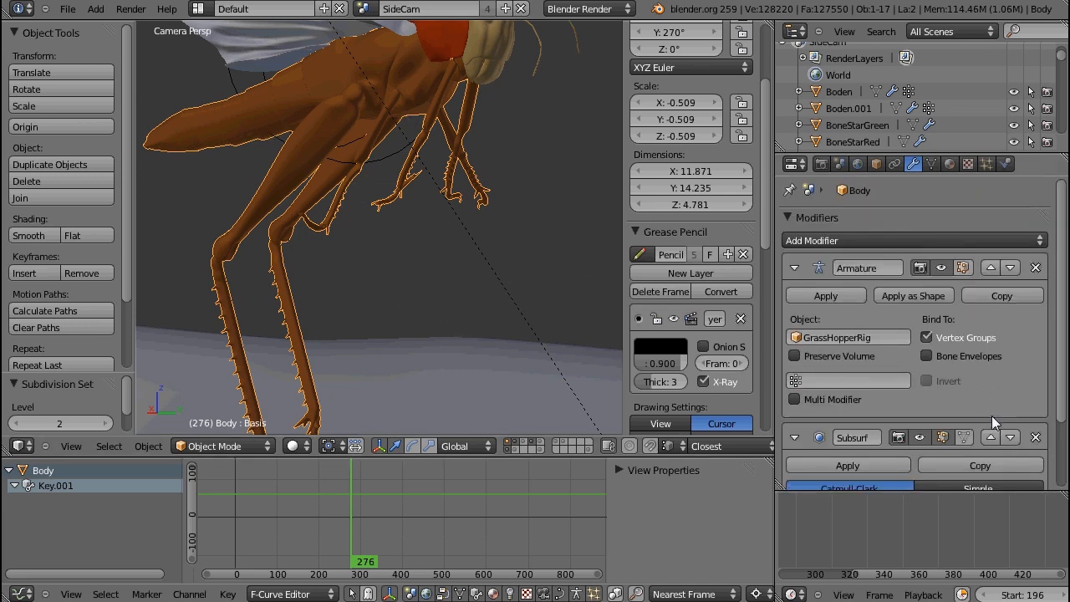
{"action": "scroll", "coordinate": [992, 416], "scroll_direction": "down", "scroll_amount": 3}
{"action": "scroll", "coordinate": [903, 251], "scroll_direction": "up", "scroll_amount": 1}
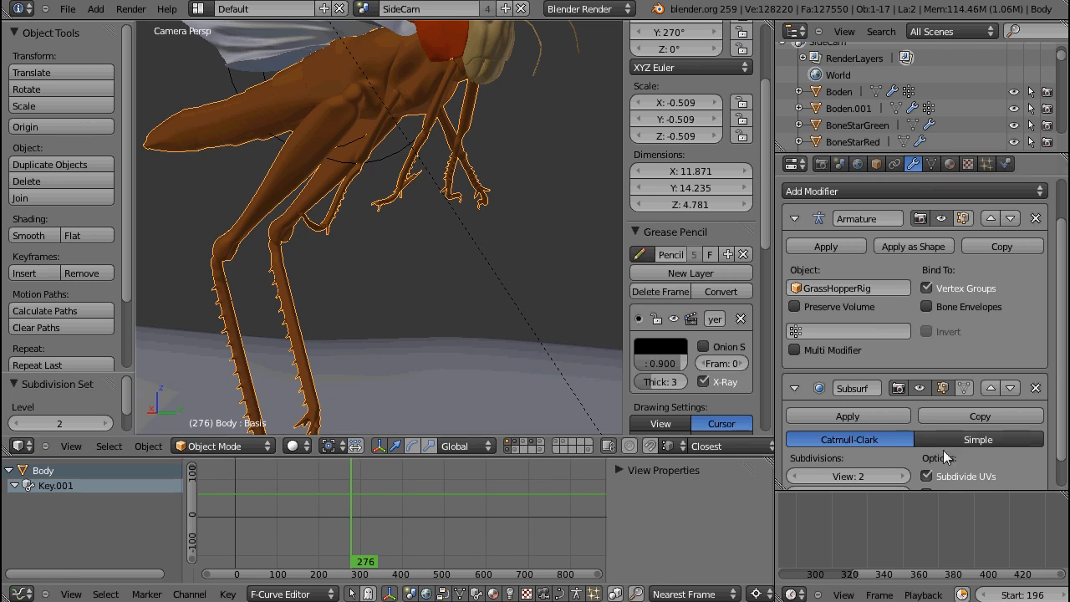
{"action": "scroll", "coordinate": [943, 450], "scroll_direction": "down", "scroll_amount": 1}
{"action": "scroll", "coordinate": [889, 241], "scroll_direction": "up", "scroll_amount": 2}
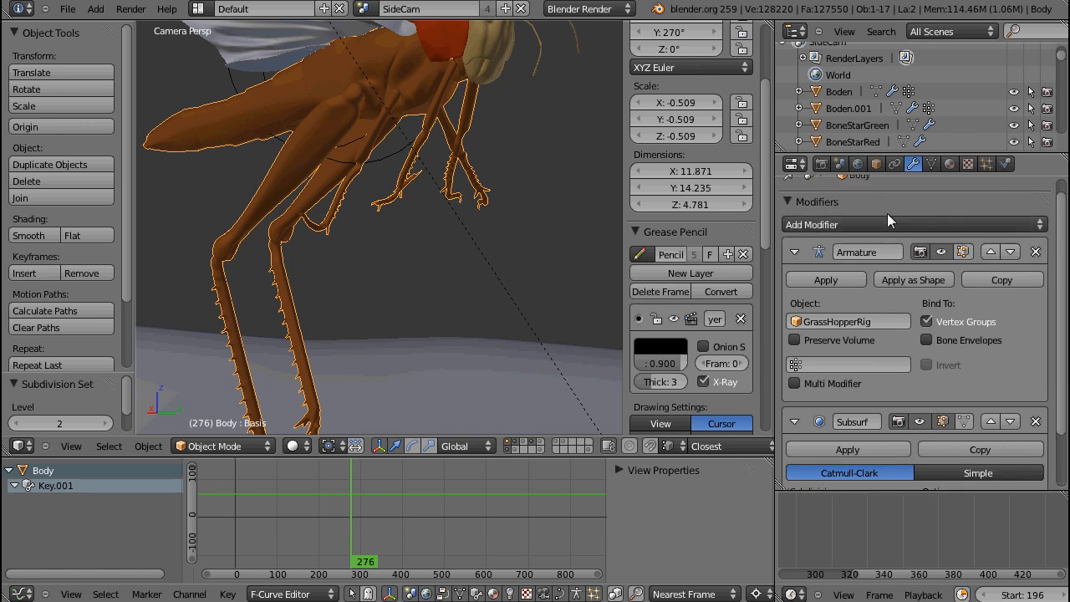
{"action": "scroll", "coordinate": [910, 426], "scroll_direction": "down", "scroll_amount": 2}
{"action": "scroll", "coordinate": [864, 456], "scroll_direction": "up", "scroll_amount": 2}
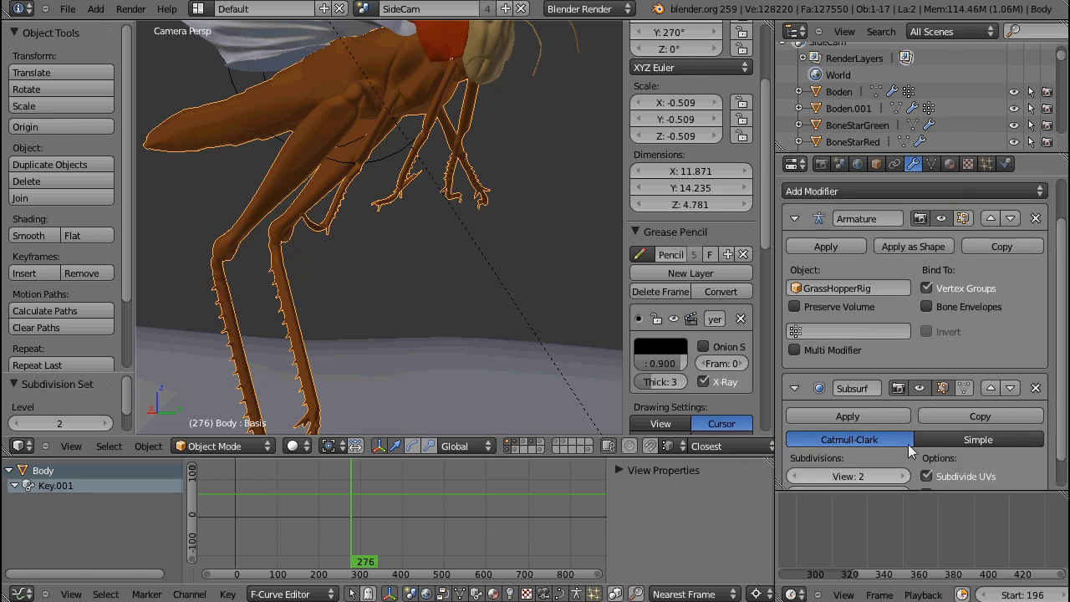
{"action": "scroll", "coordinate": [565, 289], "scroll_direction": "down", "scroll_amount": 5}
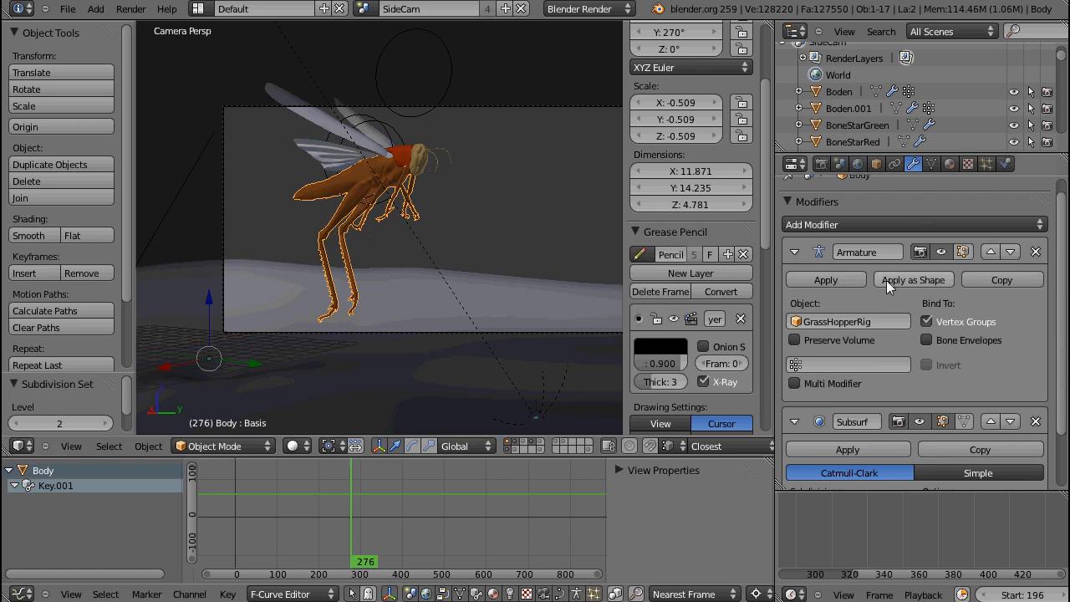
Reload the start-up file and give the default cube a Subdivision Surface modifier at level 4
{"action": "key", "text": "ctrl+n"}
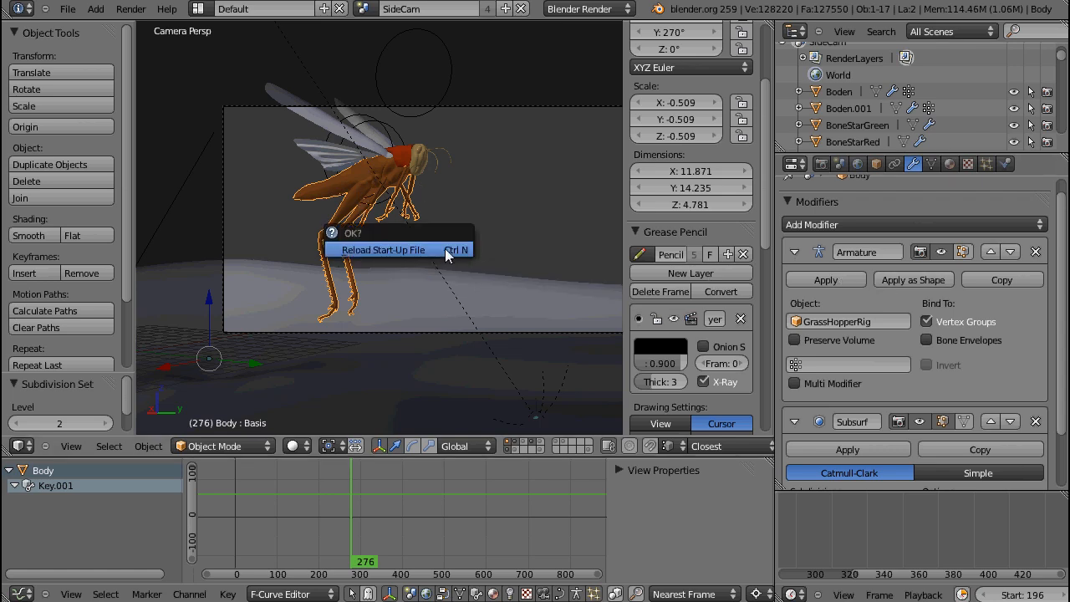
{"action": "left_click", "coordinate": [445, 248]}
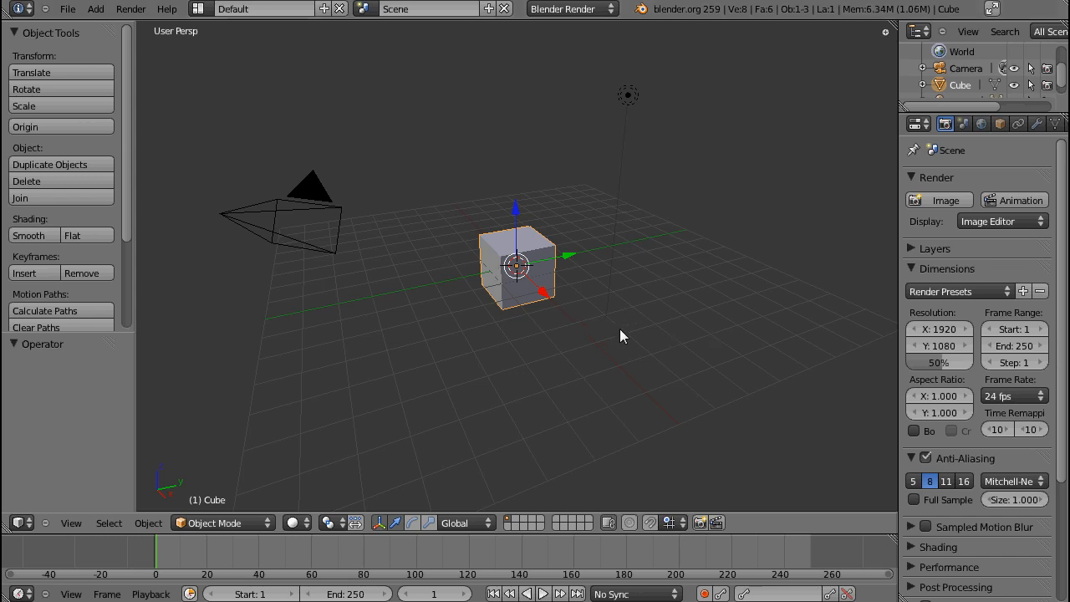
{"action": "key", "text": "ctrl+4"}
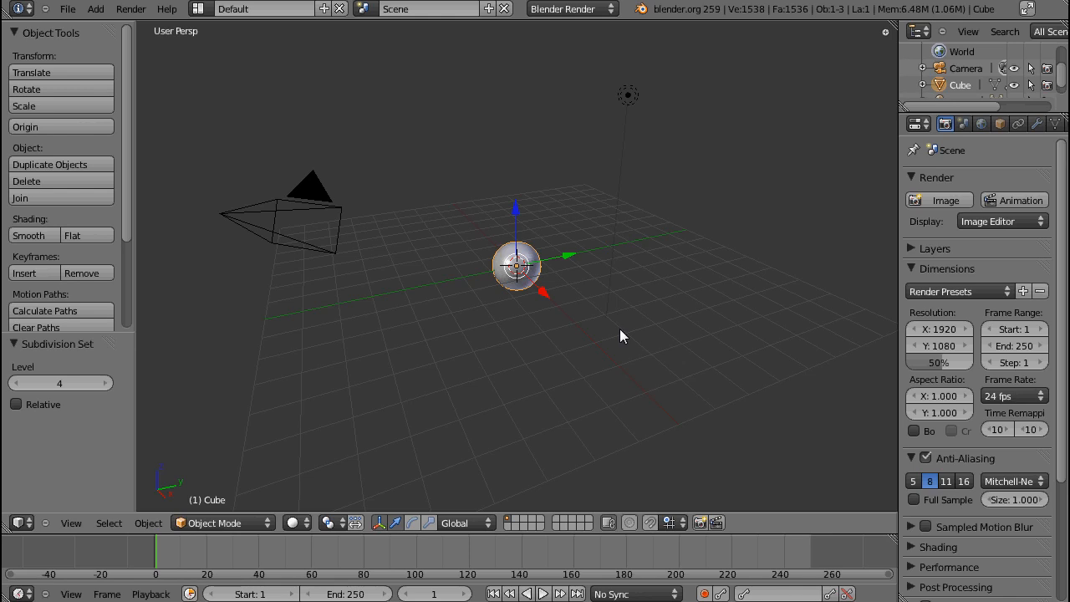
Set the 3D view to front orthographic, widen the properties editor and show the cube's modifier settings
{"action": "key", "text": "KP_1"}
{"action": "key", "text": "KP_5"}
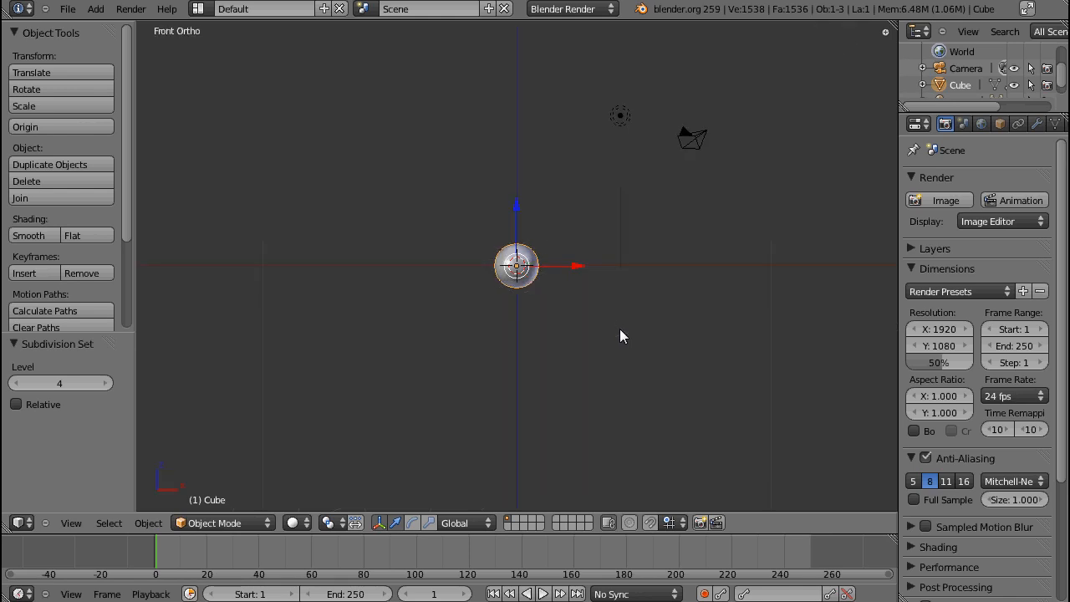
{"action": "scroll", "coordinate": [619, 328], "scroll_direction": "up", "scroll_amount": 3}
{"action": "scroll", "coordinate": [618, 329], "scroll_direction": "up", "scroll_amount": 3}
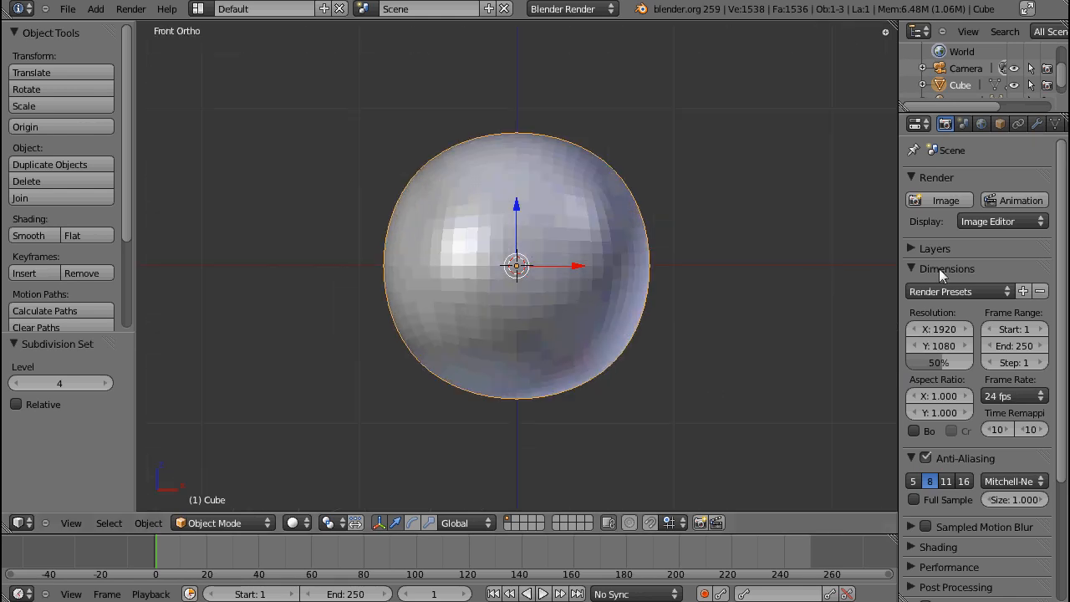
{"action": "left_click_drag", "start_coordinate": [902, 152], "coordinate": [853, 153]}
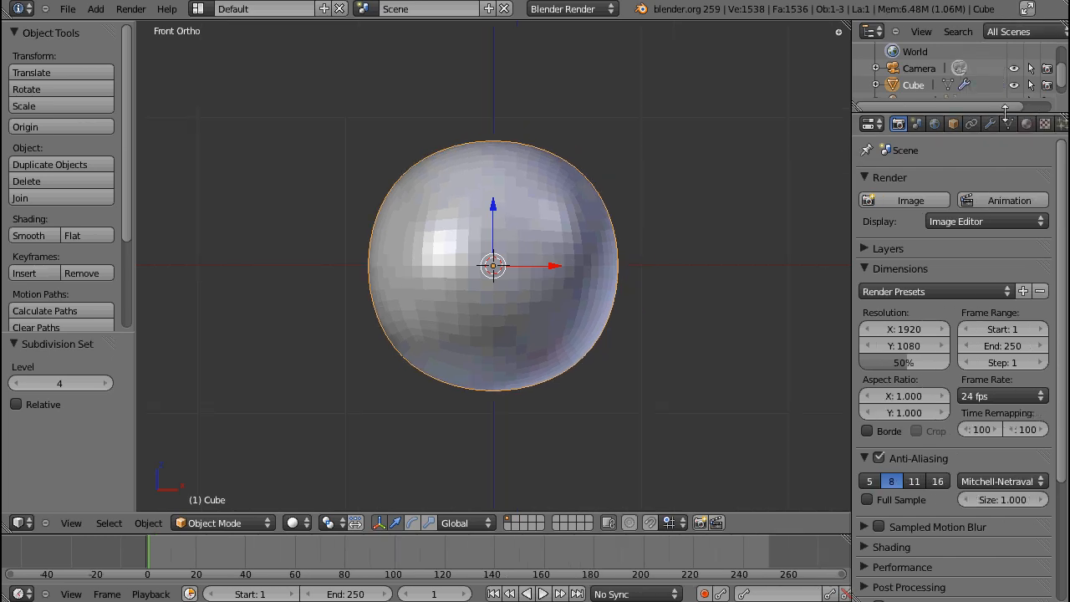
{"action": "left_click", "coordinate": [990, 124]}
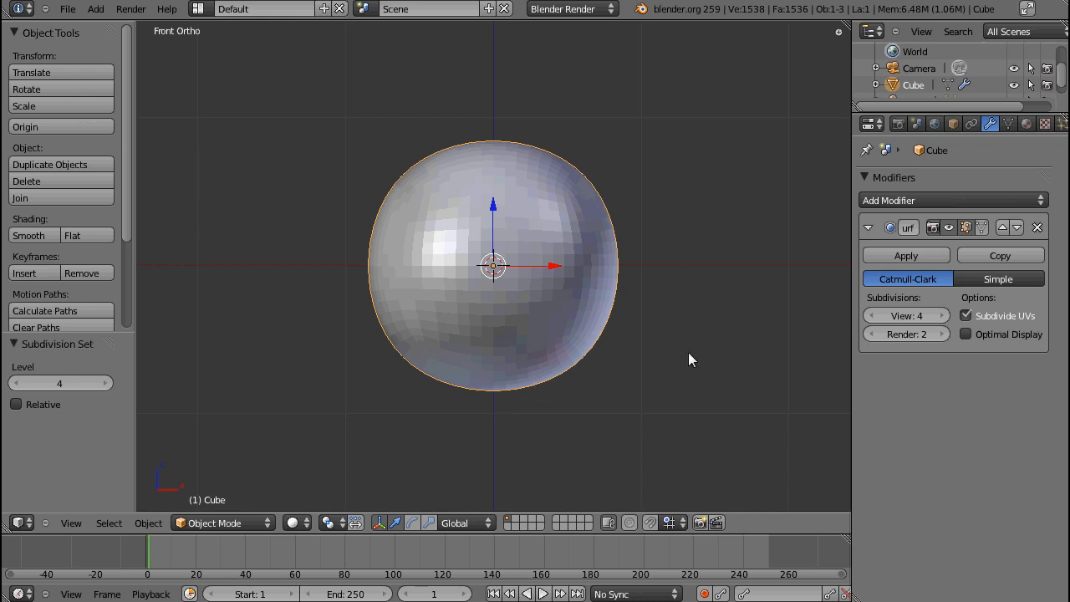
Show the 3D view's properties region and look at the subdivided cube at an angle
{"action": "key", "text": "n"}
{"action": "key", "text": "Tab"}
{"action": "key", "text": "Tab"}
{"action": "middle_click_drag", "start_coordinate": [489, 334], "coordinate": [376, 287]}
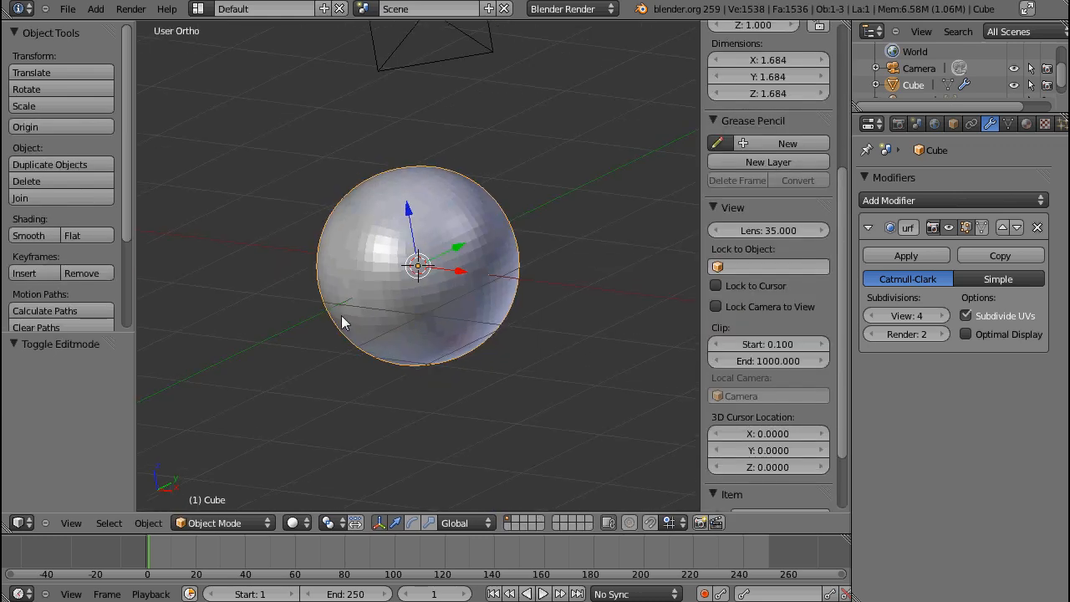
Enter Edit Mode on the cube in front view and check its mesh in wireframe before returning to solid shading
{"action": "key", "text": "Tab"}
{"action": "key", "text": "KP_1"}
{"action": "key", "text": "y"}
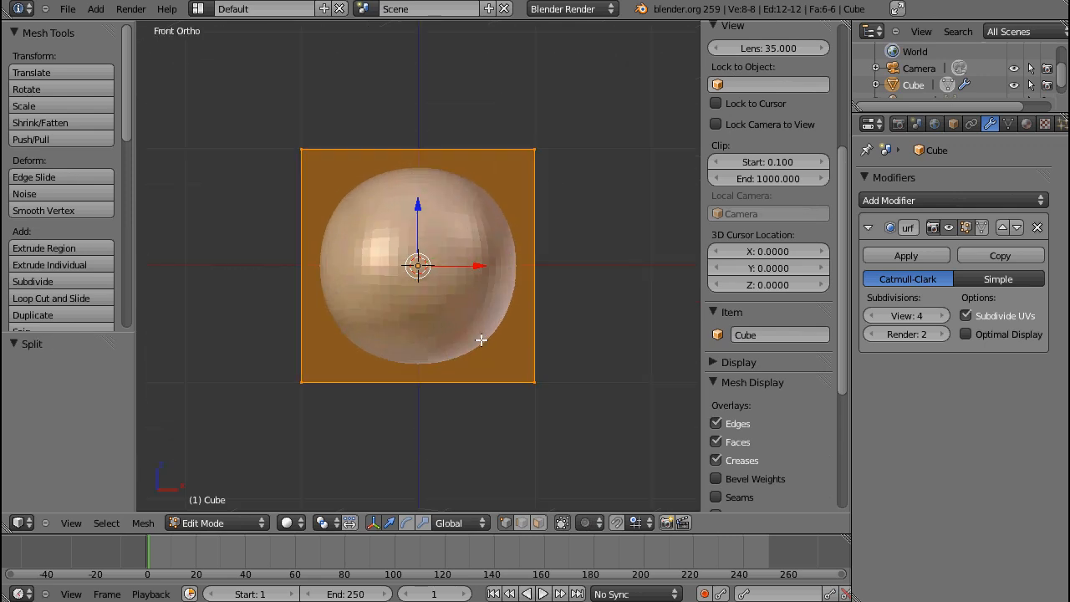
{"action": "key", "text": "z"}
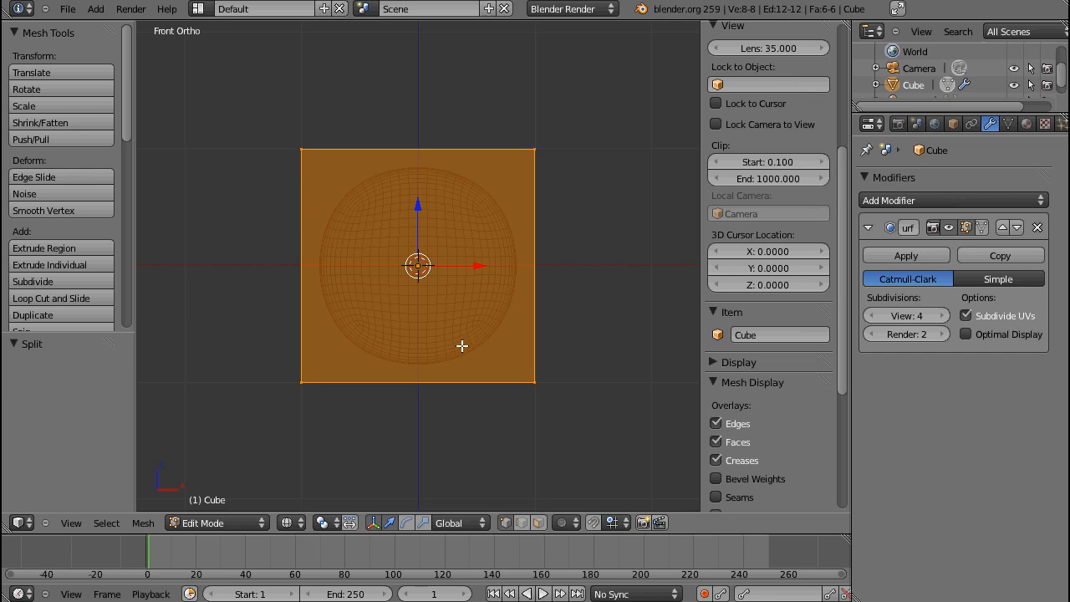
{"action": "key", "text": "z"}
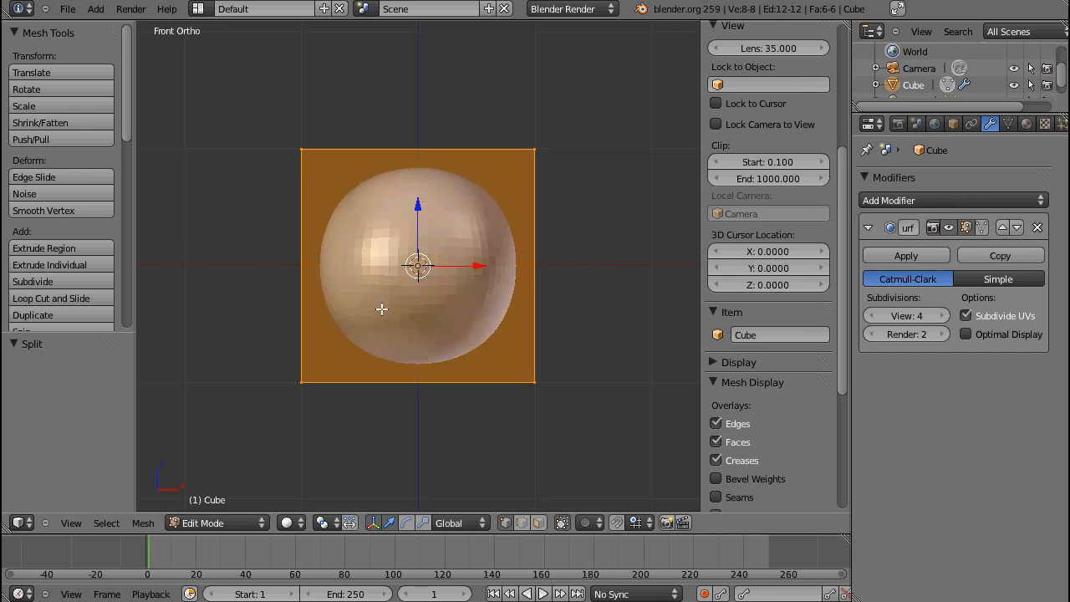
Add a horizontal loop cut around the cube and slide it down close to the bottom edge
{"action": "key", "text": "ctrl+r"}
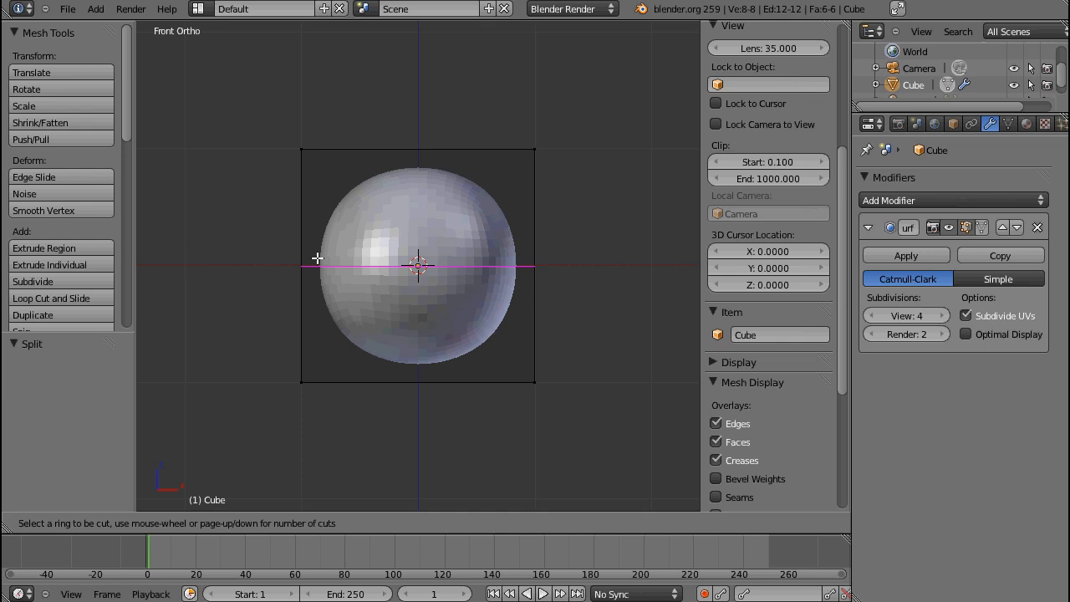
{"action": "left_click", "coordinate": [317, 258]}
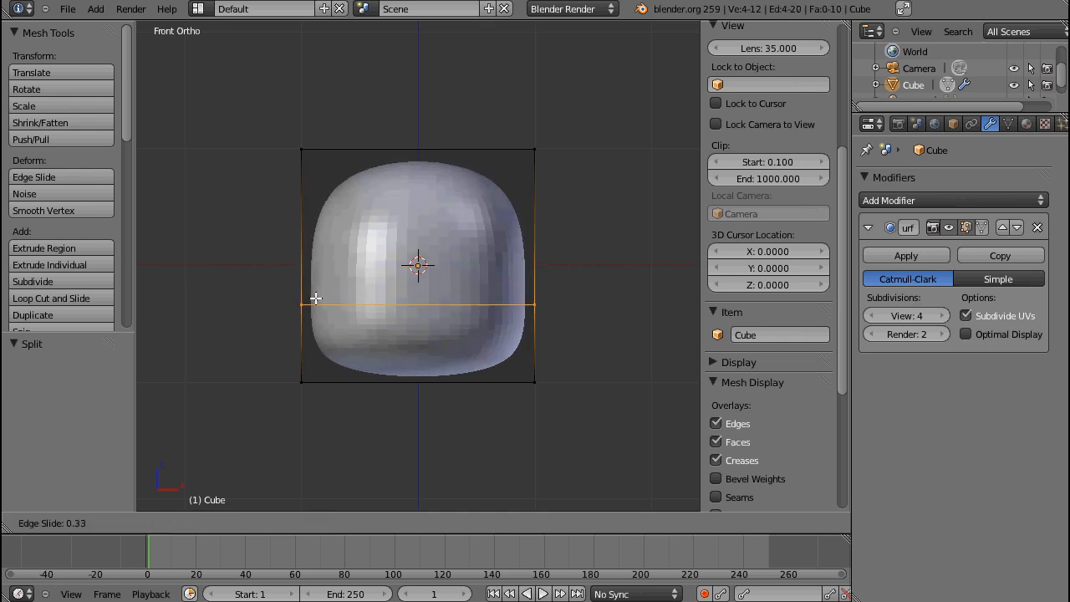
{"action": "left_click", "coordinate": [315, 373]}
{"action": "middle_click_drag", "start_coordinate": [314, 373], "coordinate": [390, 336]}
{"action": "key", "text": "KP_1"}
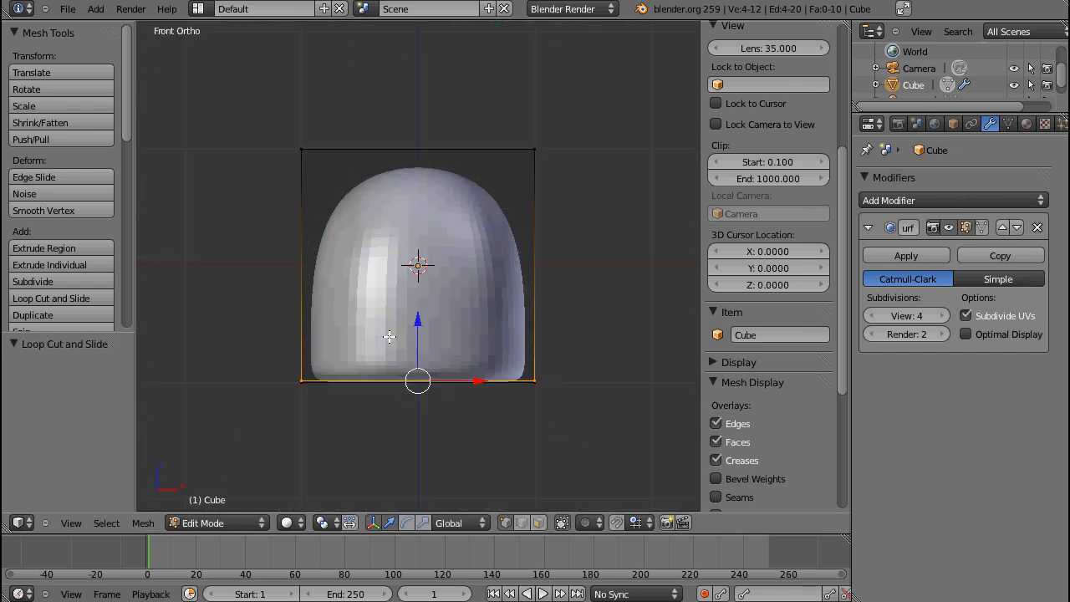
Add a second horizontal loop cut, slid to about -0.99 near the cube's top edge, and return to Object Mode
{"action": "key", "text": "ctrl+r"}
{"action": "left_click", "coordinate": [299, 253]}
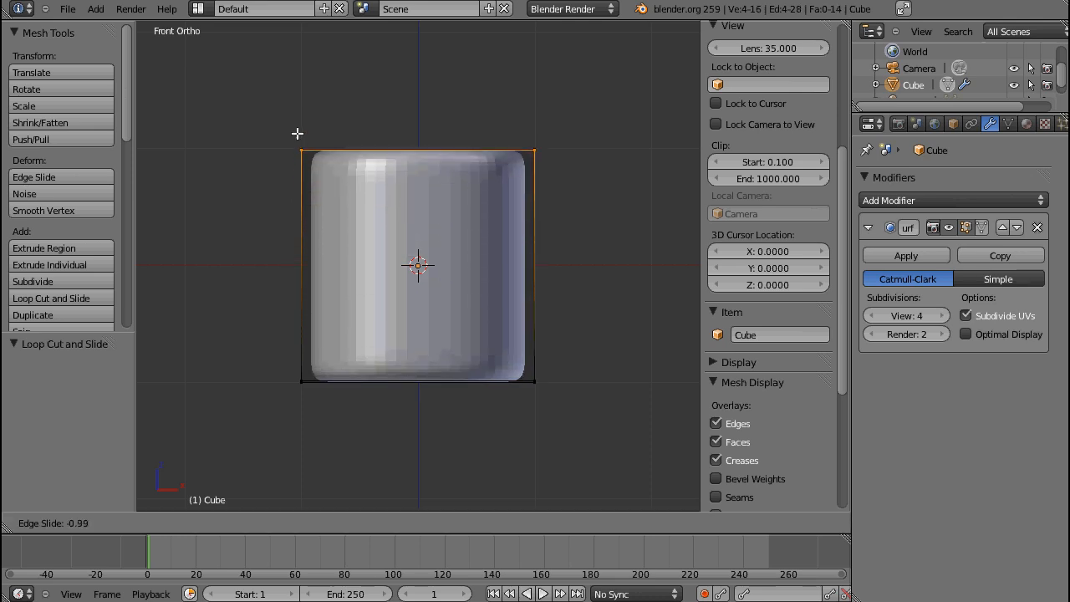
{"action": "left_click", "coordinate": [297, 137]}
{"action": "key", "text": "Tab"}
Examine the rounded cylinder shape from several angles, including its control cage in Edit Mode
{"action": "middle_click_drag", "start_coordinate": [296, 137], "coordinate": [492, 271]}
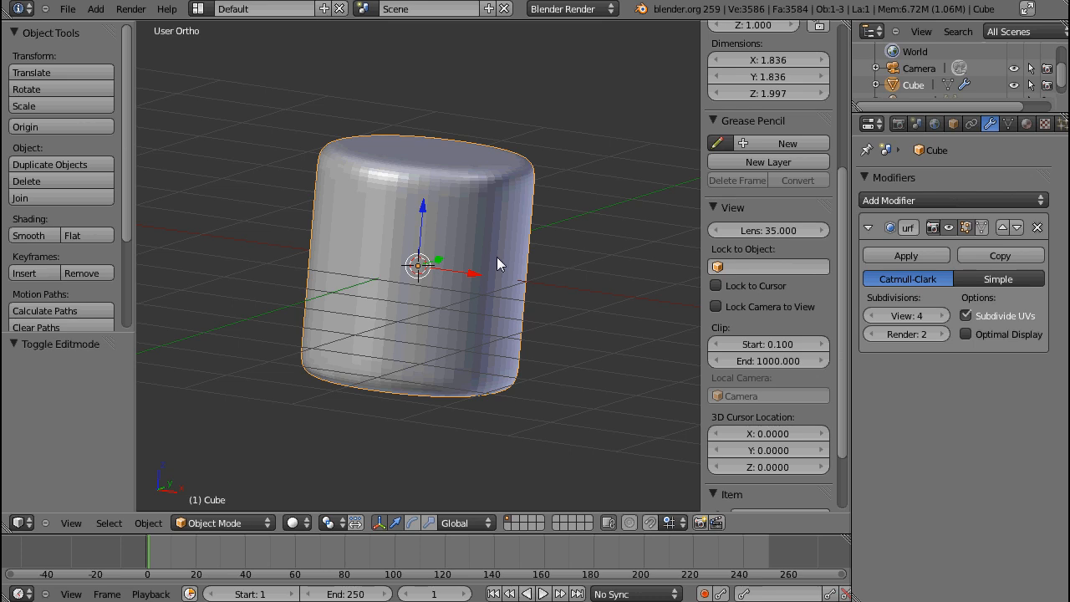
{"action": "key", "text": "KP_1"}
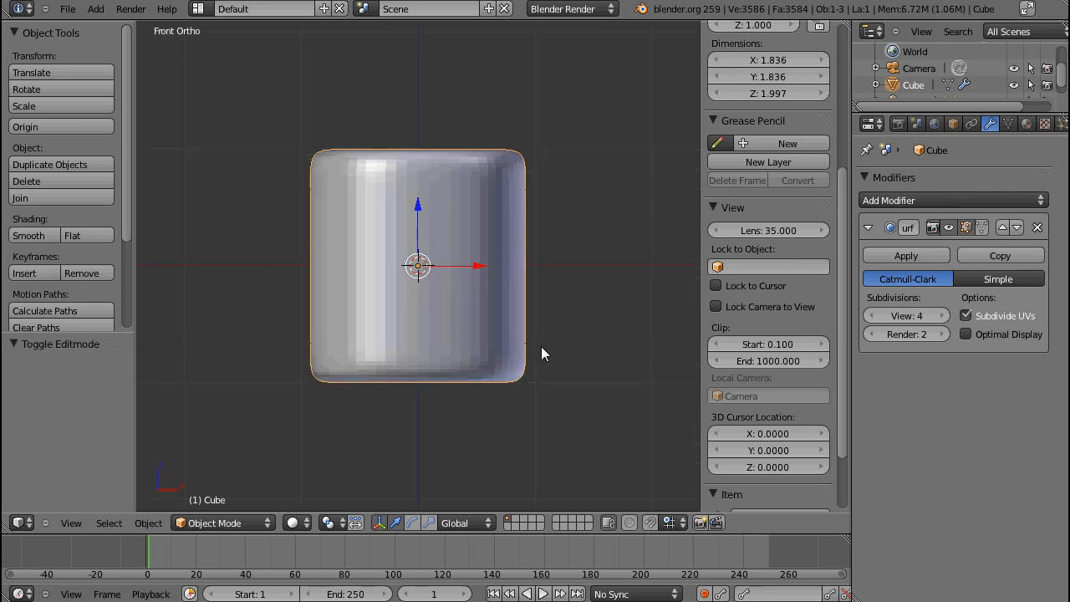
{"action": "middle_click_drag", "start_coordinate": [489, 201], "coordinate": [437, 296]}
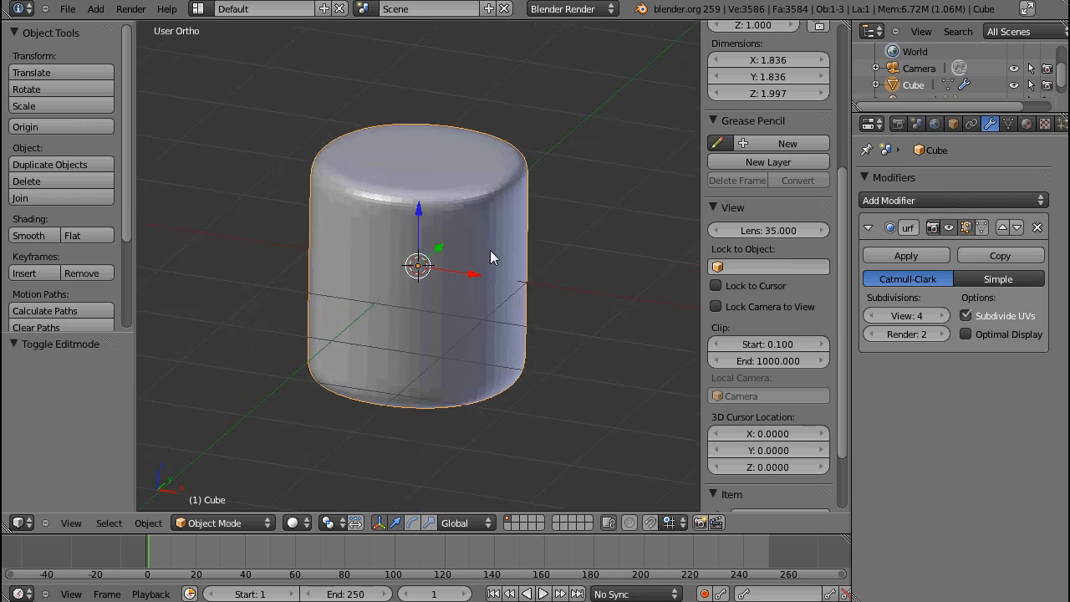
{"action": "middle_click_drag", "start_coordinate": [490, 256], "coordinate": [255, 285]}
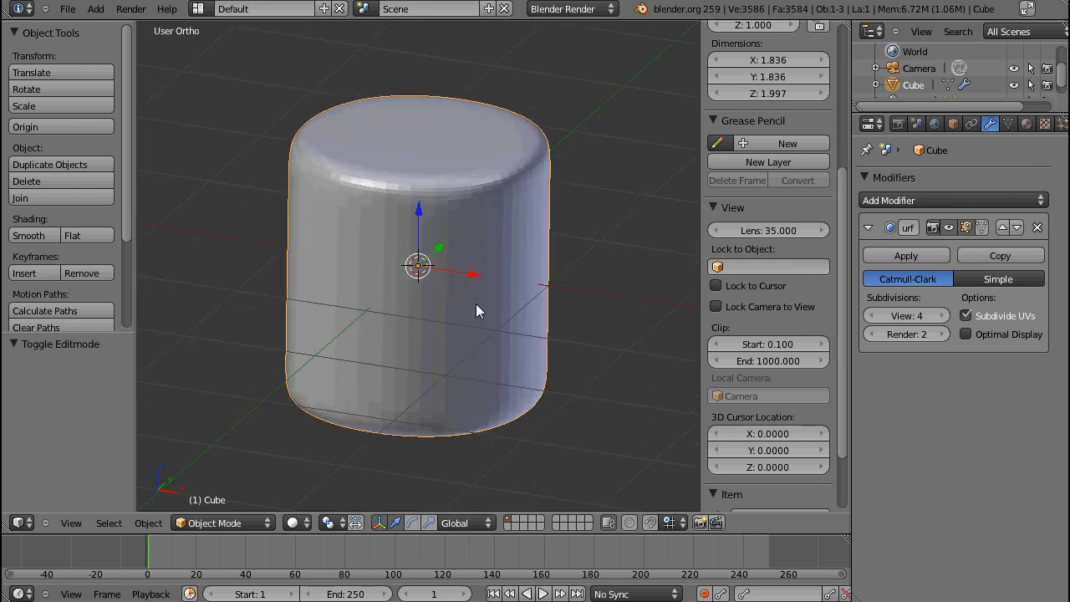
{"action": "middle_click_drag", "start_coordinate": [480, 228], "coordinate": [473, 302]}
{"action": "key", "text": "Tab"}
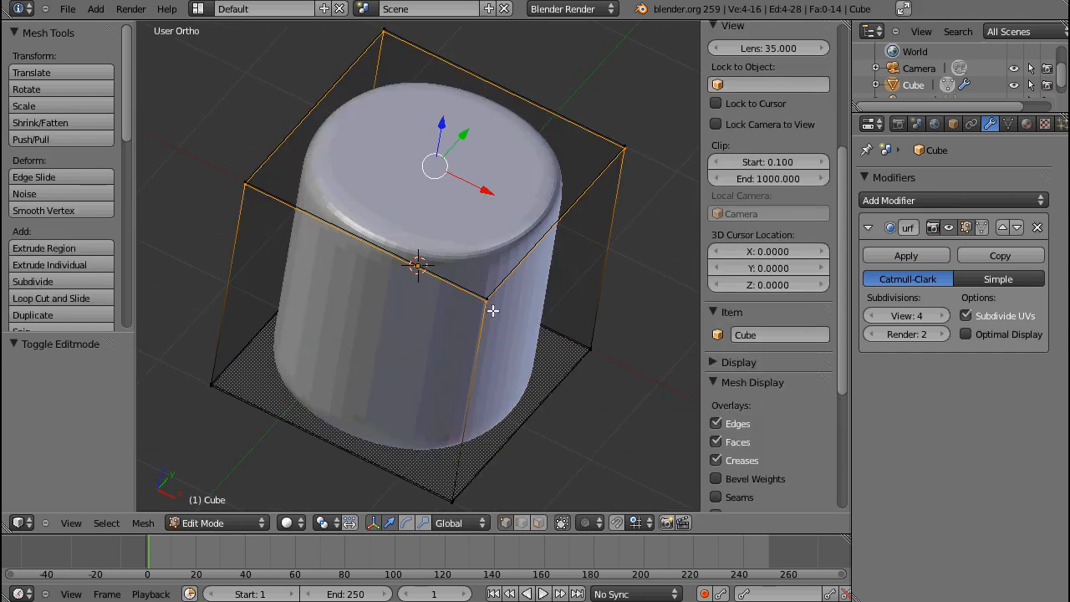
Move the cube's upper edge loop down about 0.018 along Z in front view and render the image
{"action": "key", "text": "KP_1"}
{"action": "key", "text": "Tab"}
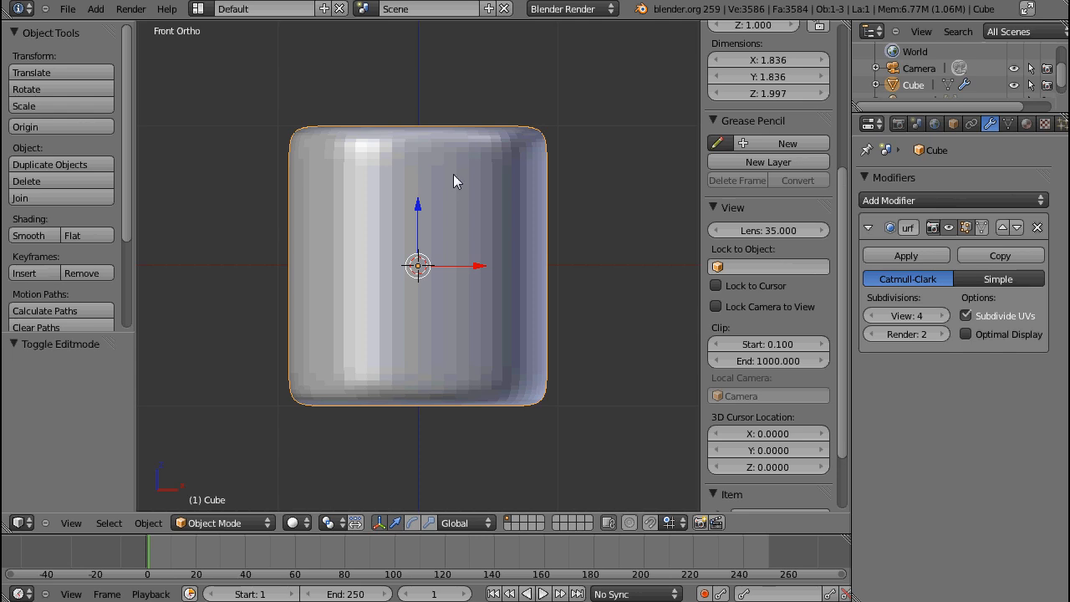
{"action": "key", "text": "Tab"}
{"action": "mouse_move", "coordinate": [417, 80]}
{"action": "left_mouse_down"}
{"action": "mouse_move", "coordinate": [416, 220]}
{"action": "mouse_move", "coordinate": [427, 67]}
{"action": "mouse_move", "coordinate": [432, 74]}
{"action": "left_mouse_up"}
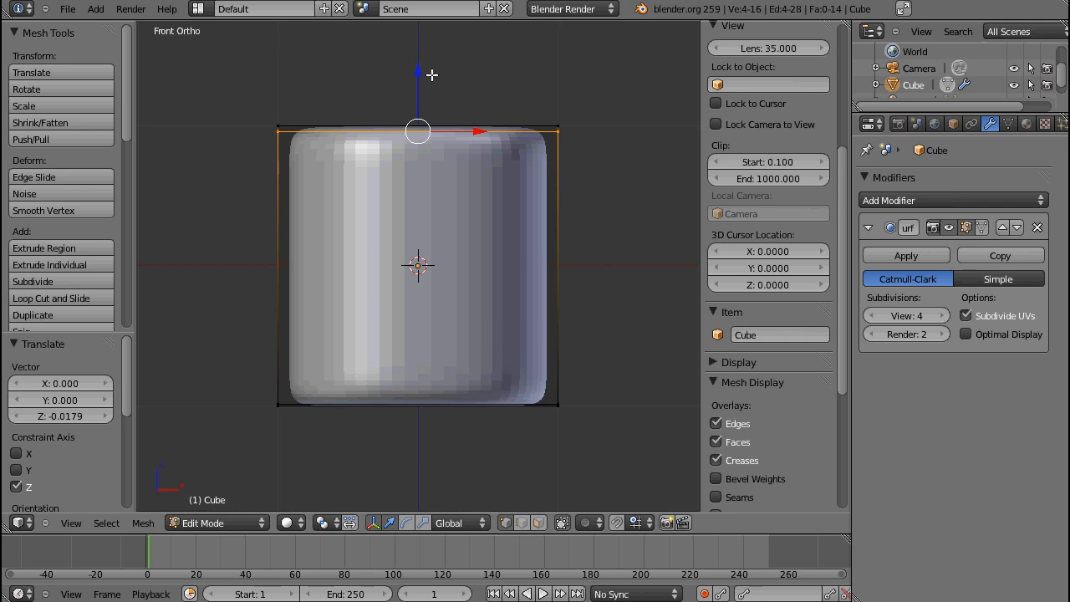
{"action": "key", "text": "F12"}
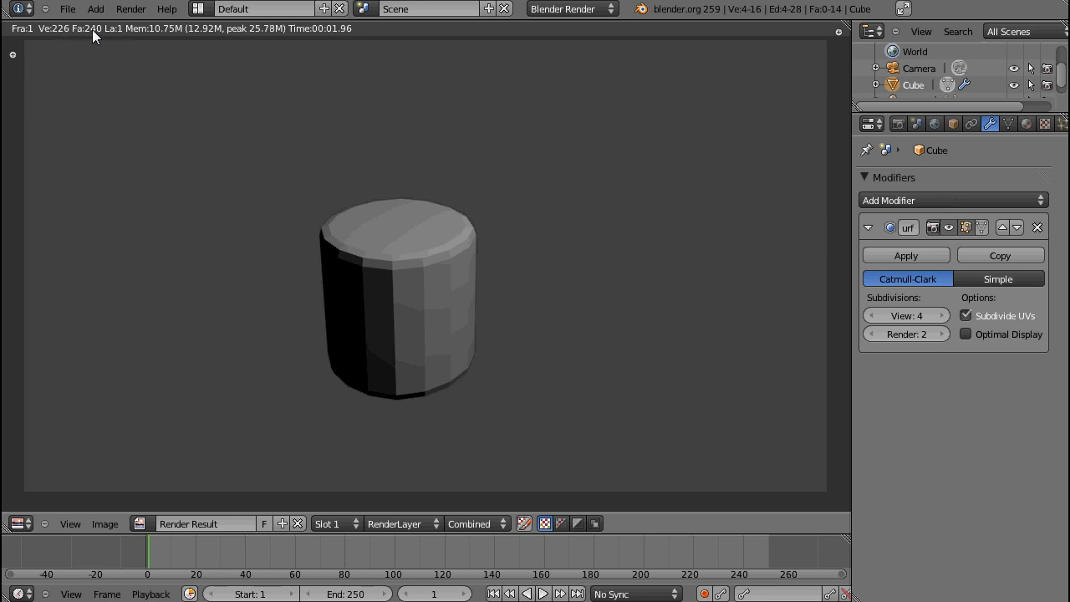
{"action": "key", "text": "Escape"}
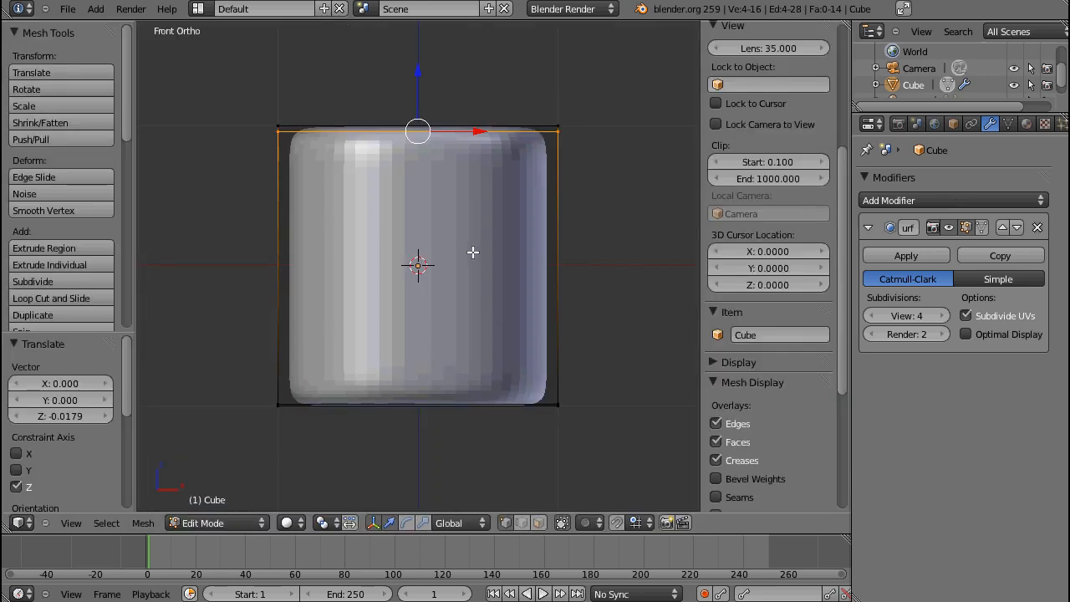
Delete the upper and lower edge loops from the cube and render the image again
{"action": "key", "text": "x"}
{"action": "left_click", "coordinate": [474, 358]}
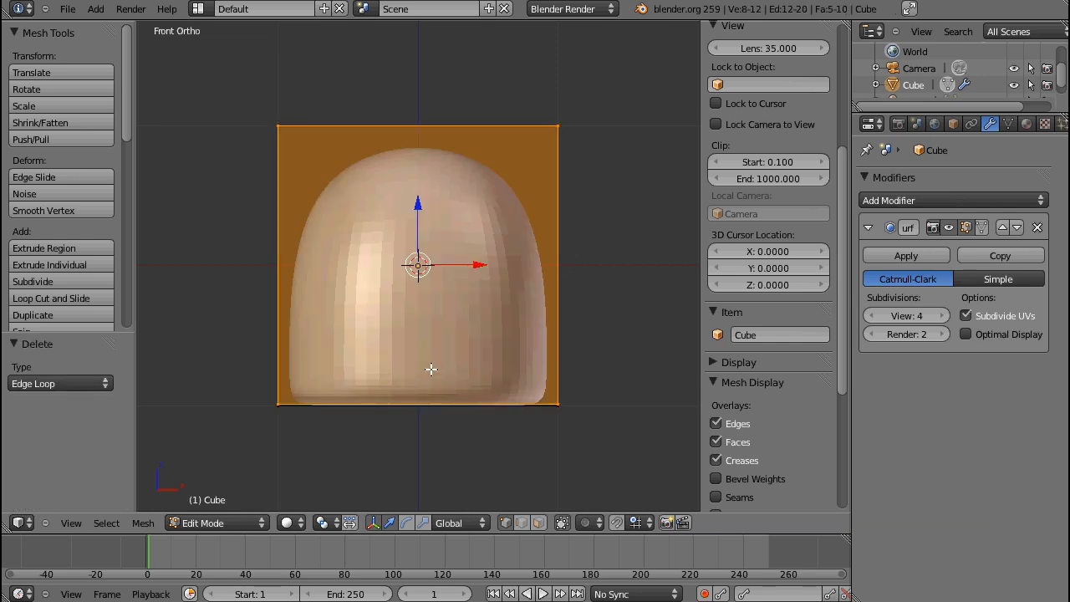
{"action": "right_click", "coordinate": [420, 401], "text": "alt"}
{"action": "key", "text": "x"}
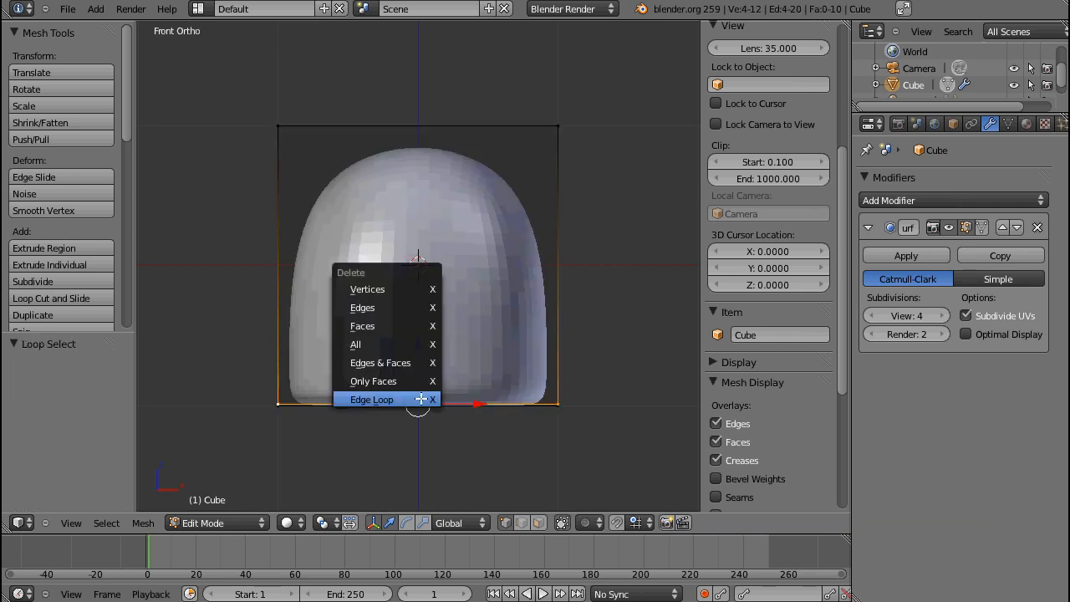
{"action": "left_click", "coordinate": [418, 399]}
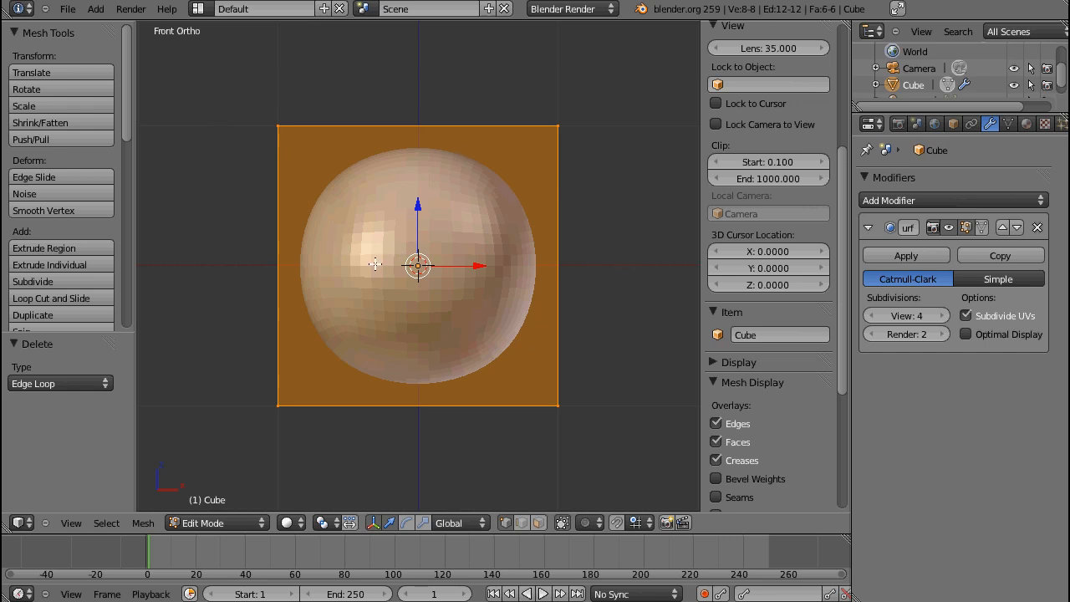
{"action": "key", "text": "F12"}
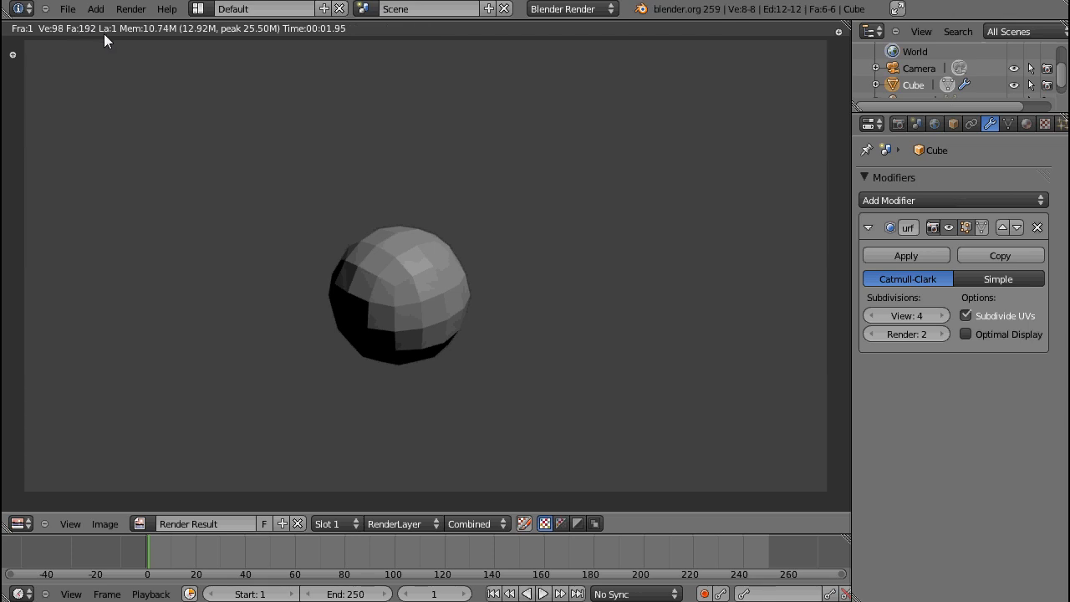
{"action": "key", "text": "Escape"}
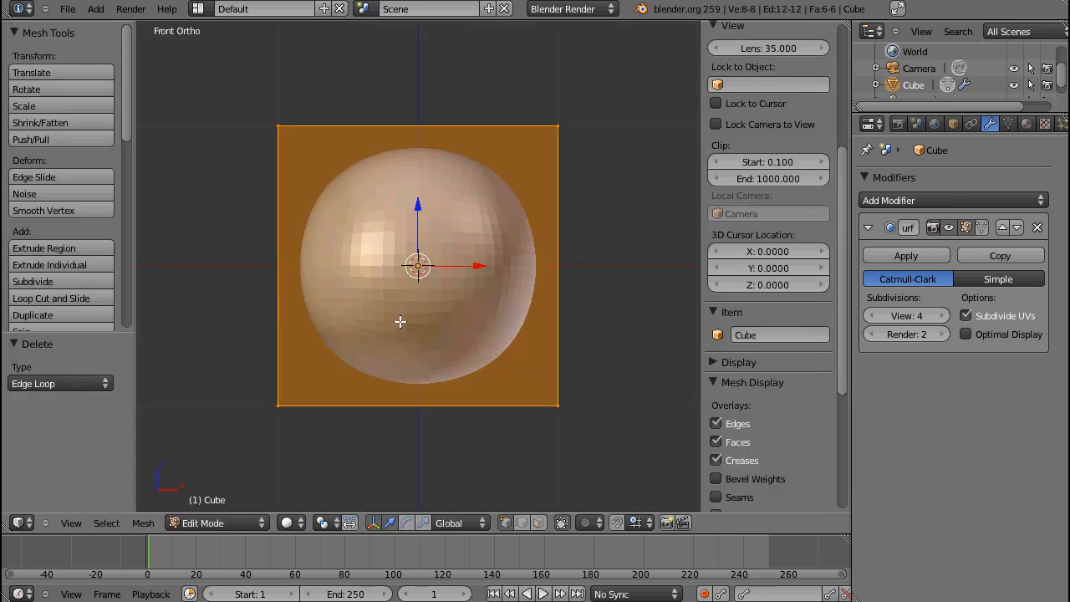
Select the cube's four bottom vertices in wireframe and set their mean crease to 1.000
{"action": "key", "text": "z"}
{"action": "key", "text": "a"}
{"action": "key", "text": "b"}
{"action": "left_click_drag", "start_coordinate": [239, 375], "coordinate": [645, 502]}
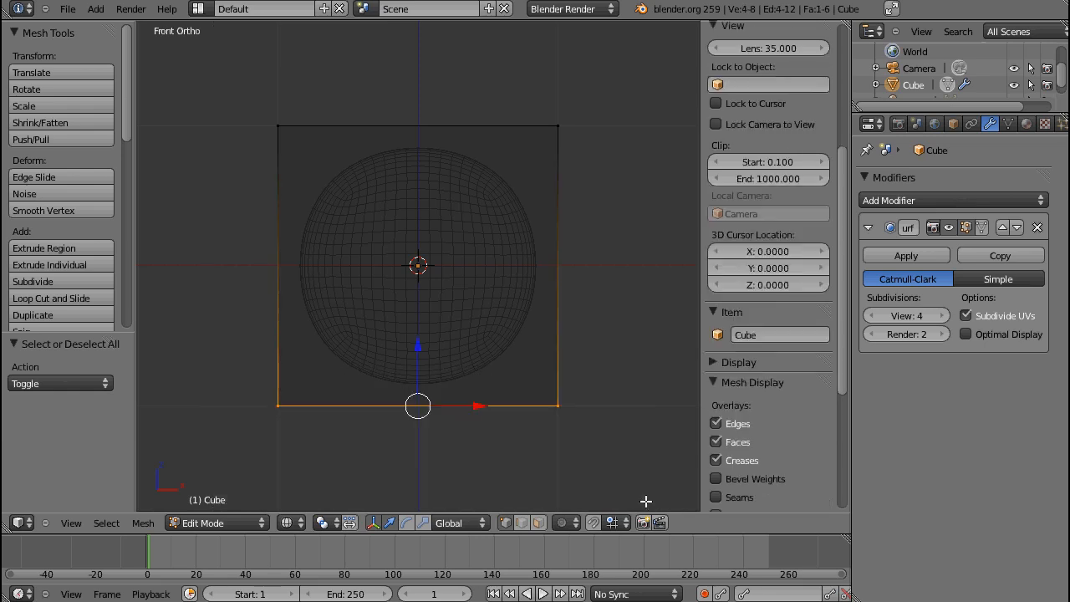
{"action": "scroll", "coordinate": [591, 470], "scroll_direction": "down", "scroll_amount": 2}
{"action": "scroll", "coordinate": [779, 341], "scroll_direction": "up", "scroll_amount": 6}
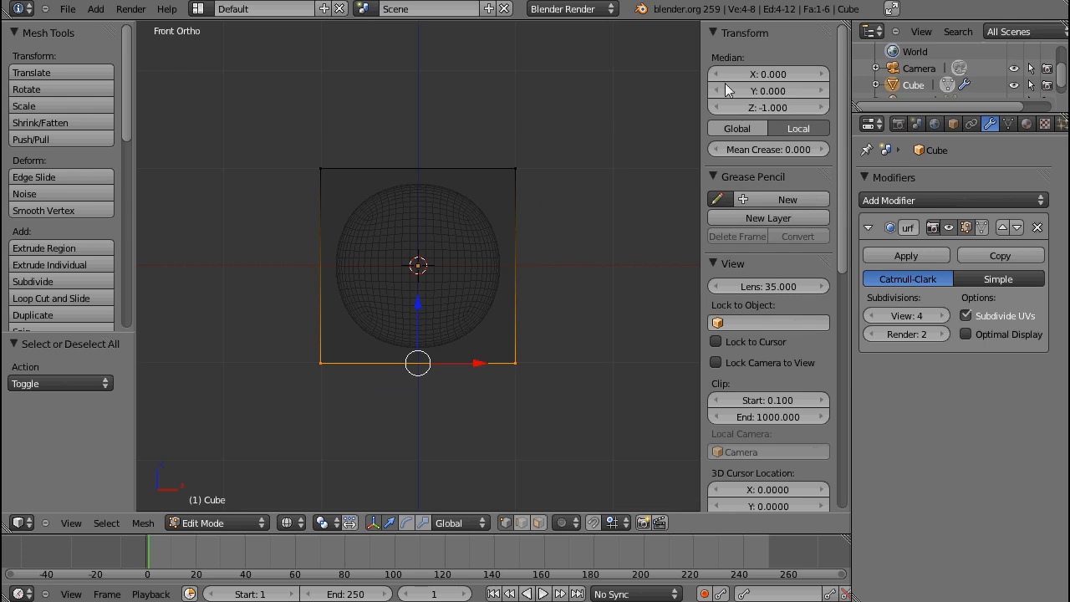
{"action": "left_click_drag", "start_coordinate": [741, 152], "coordinate": [1064, 203]}
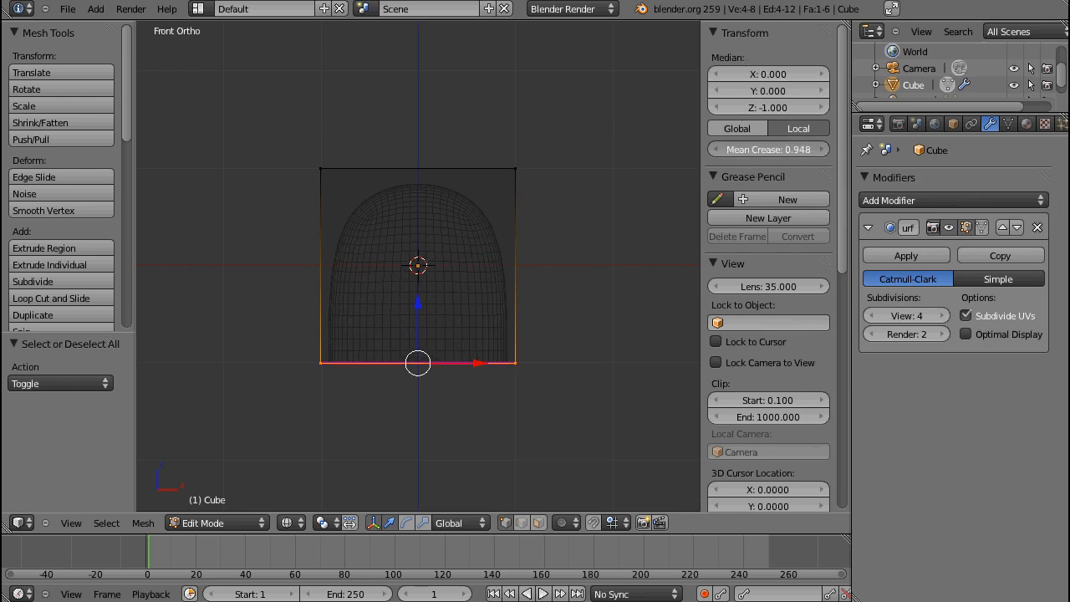
Return to Object Mode, view the creased dome through the camera and render it
{"action": "key", "text": "Tab"}
{"action": "middle_click_drag", "start_coordinate": [476, 421], "coordinate": [443, 386]}
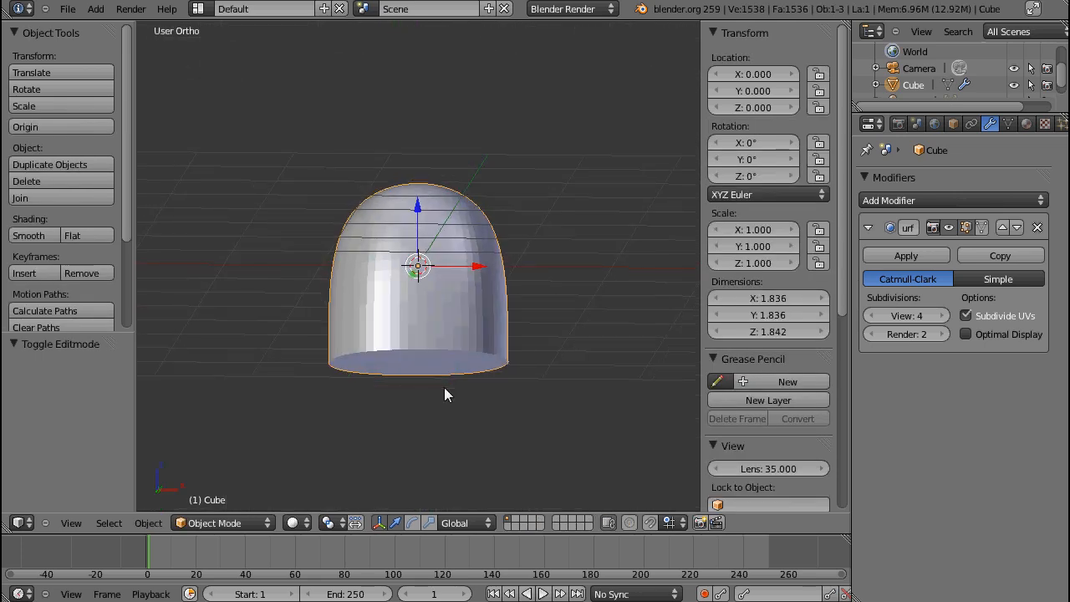
{"action": "key", "text": "KP_0"}
{"action": "key", "text": "F12"}
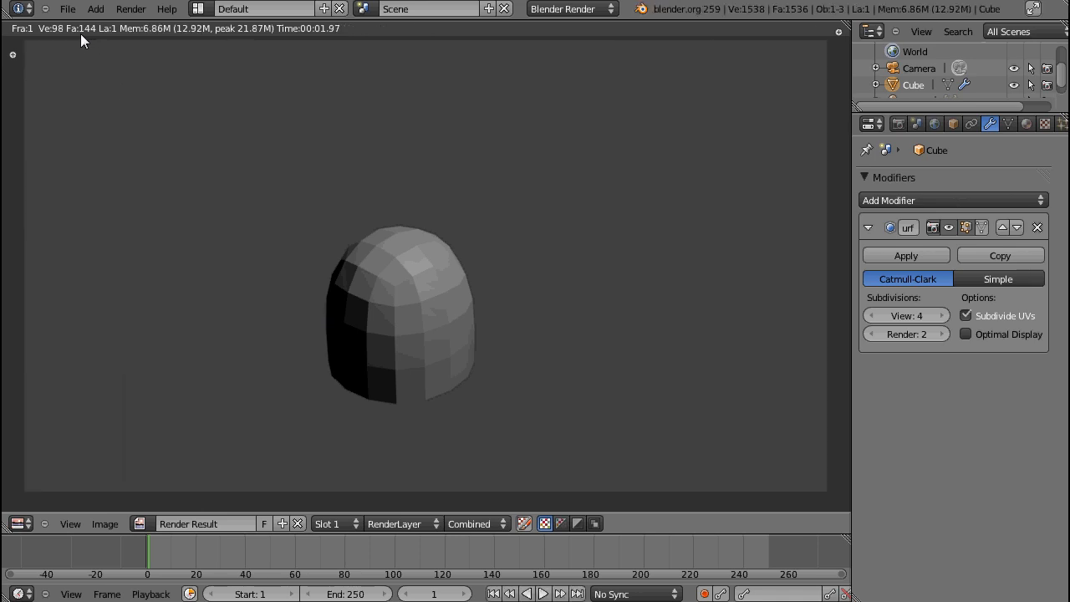
{"action": "key", "text": "Escape"}
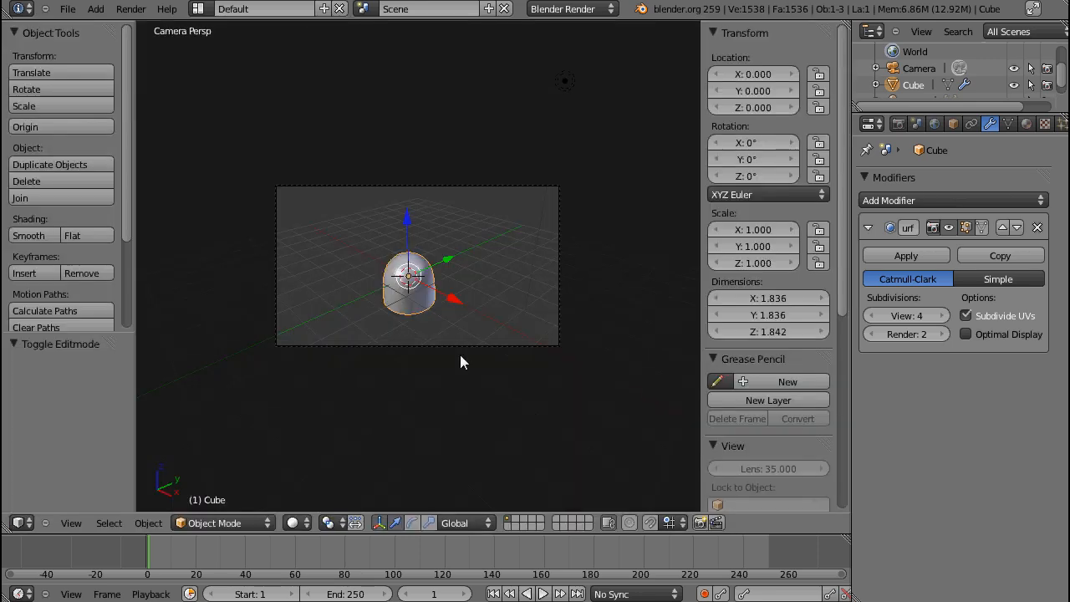
Reset the bottom edges' mean crease to 0.000 and render again to compare with the previous render
{"action": "key", "text": "Tab"}
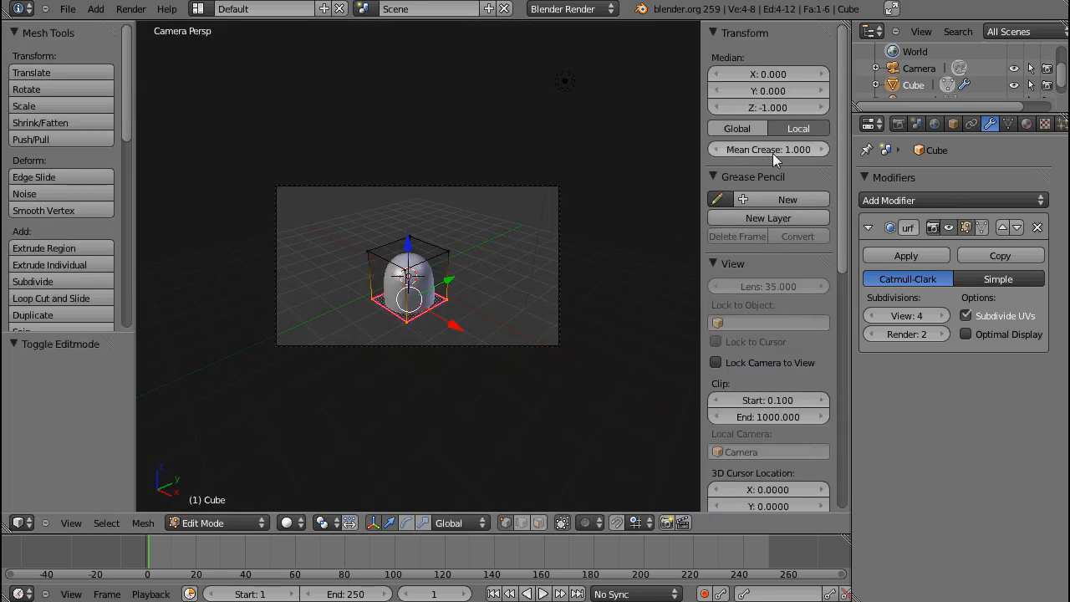
{"action": "key", "text": "Tab"}
{"action": "key", "text": "F11"}
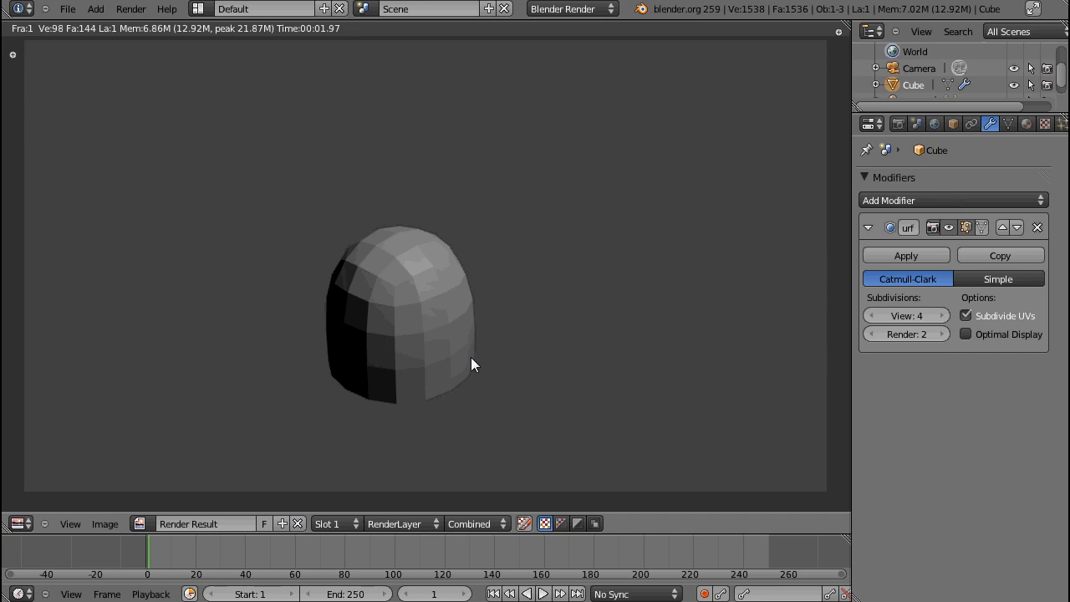
{"action": "key", "text": "F12"}
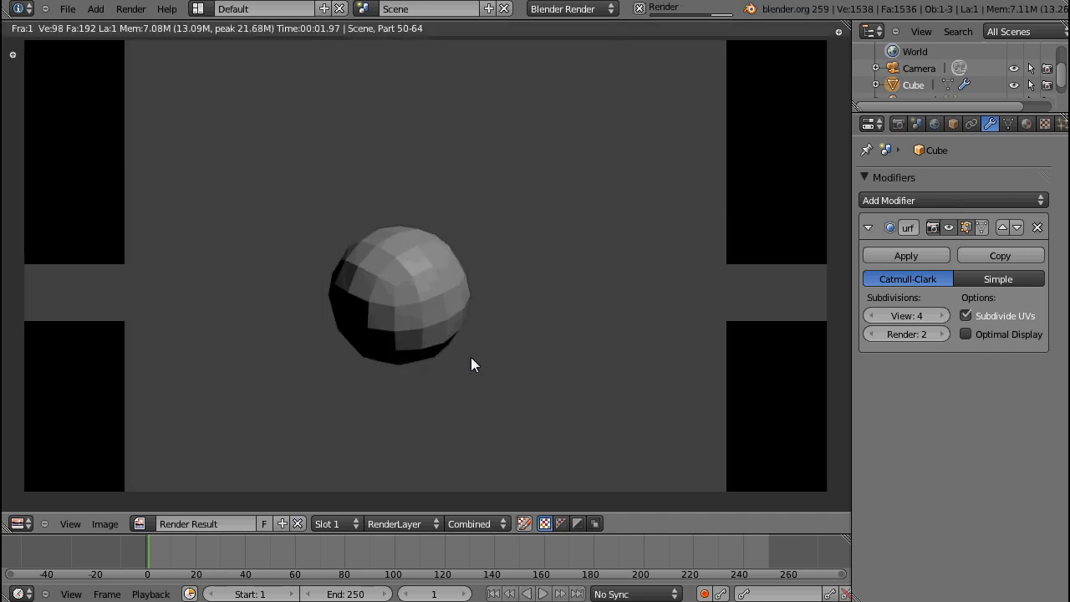
{"action": "key", "text": "Escape"}
Set the bottom edges' mean crease to 1.000 in Edit Mode and return to Object Mode
{"action": "key", "text": "Tab"}
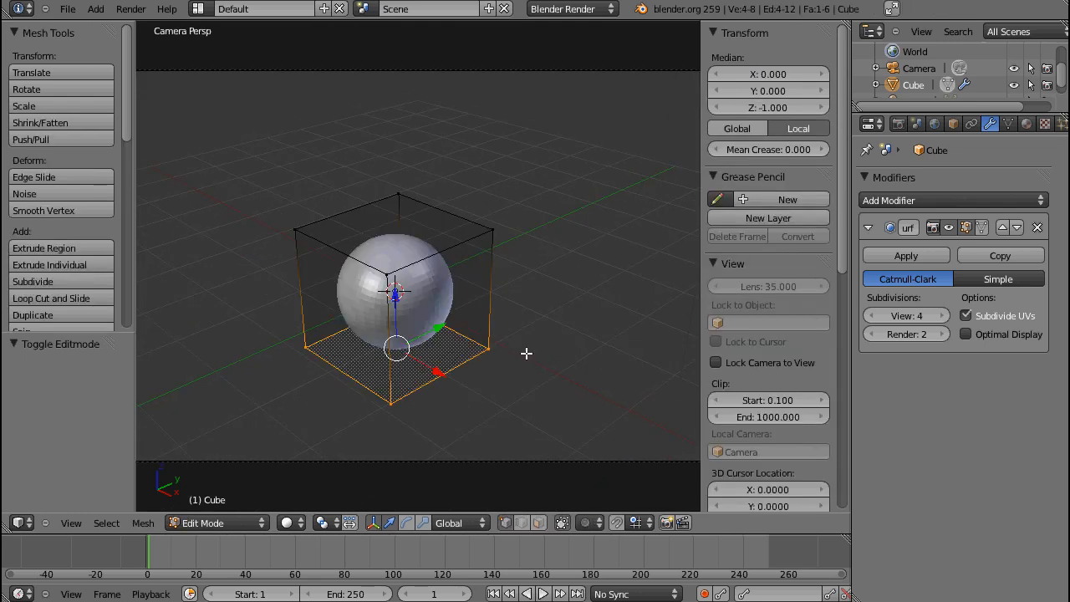
{"action": "left_click_drag", "start_coordinate": [740, 150], "coordinate": [794, 150]}
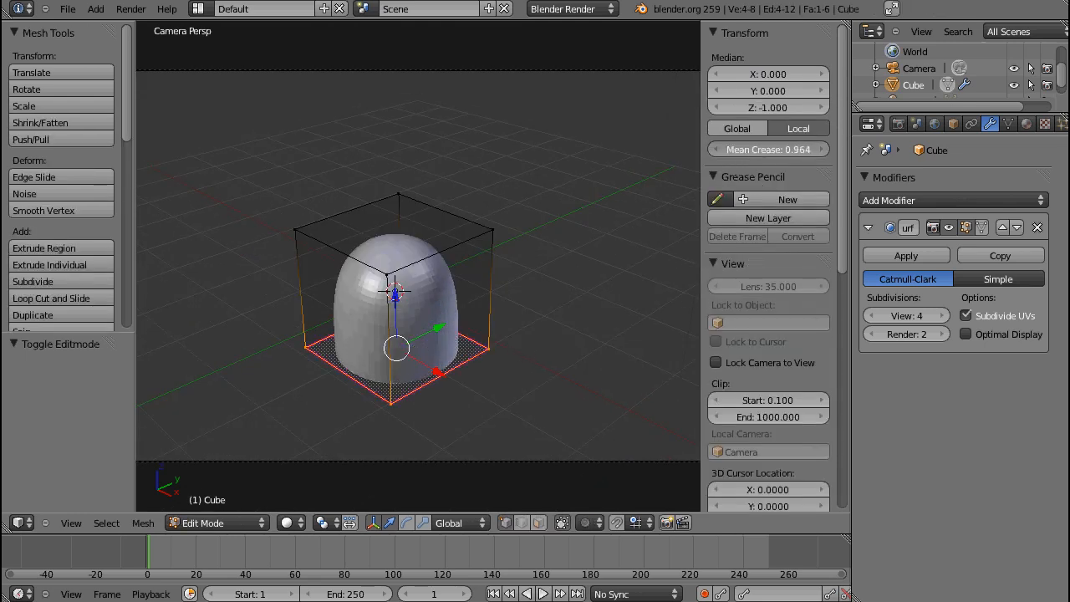
{"action": "key", "text": "Tab"}
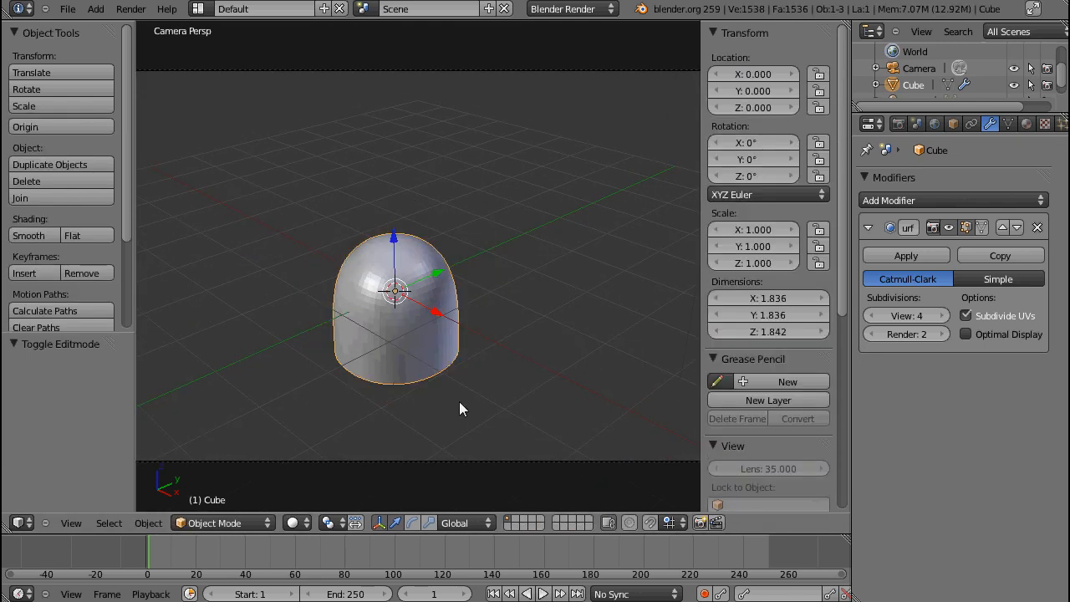
Examine the flat-bottomed dome from the camera, the front and below
{"action": "scroll", "coordinate": [462, 417], "scroll_direction": "down", "scroll_amount": 2}
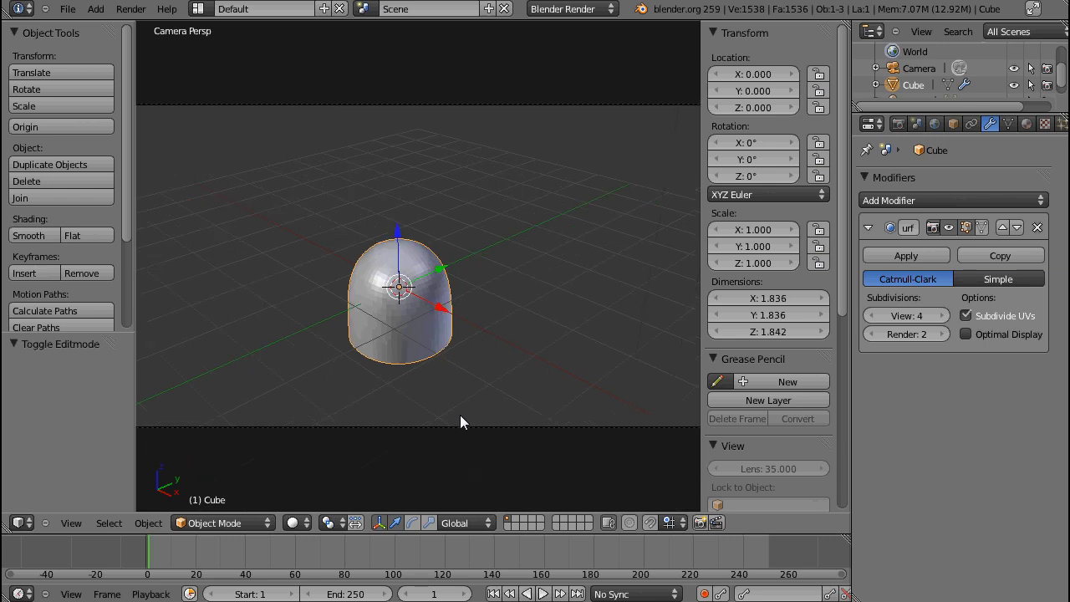
{"action": "key", "text": "KP_1"}
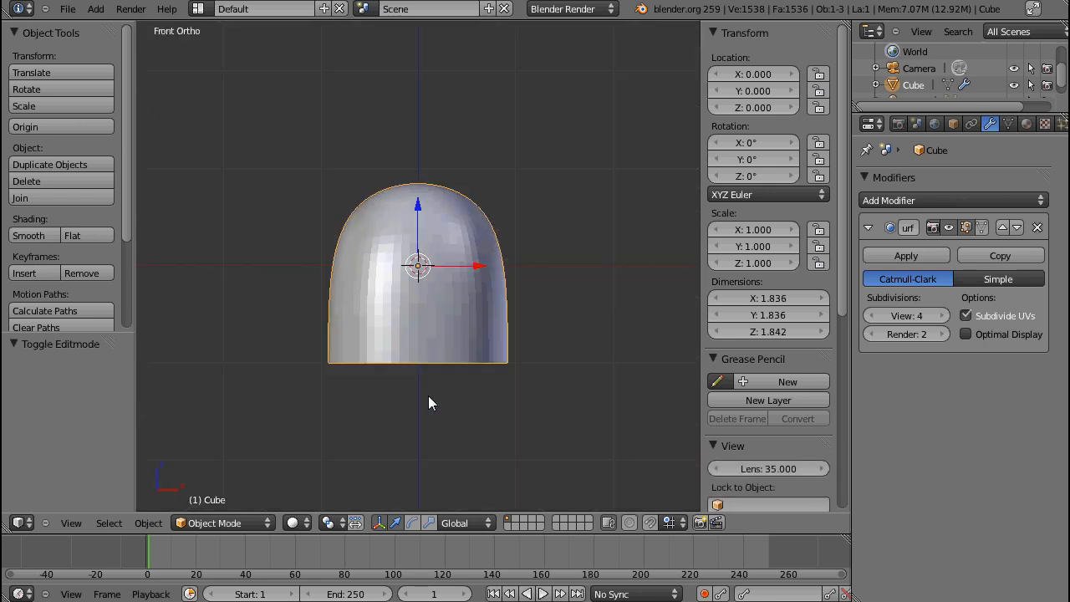
{"action": "middle_click_drag", "start_coordinate": [428, 395], "coordinate": [160, 245]}
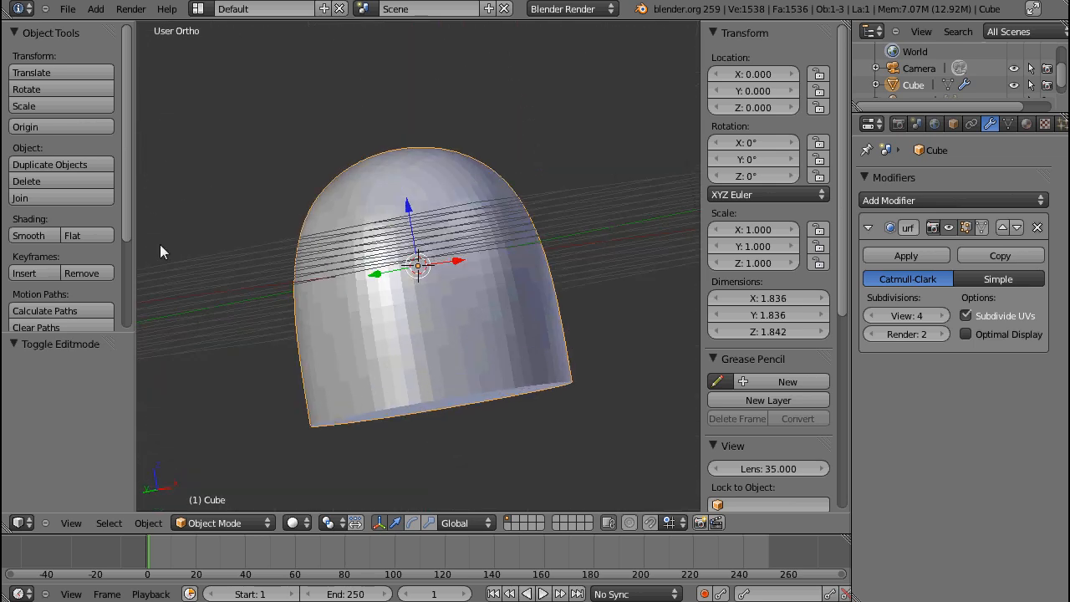
{"action": "middle_click_drag", "start_coordinate": [511, 337], "coordinate": [445, 366]}
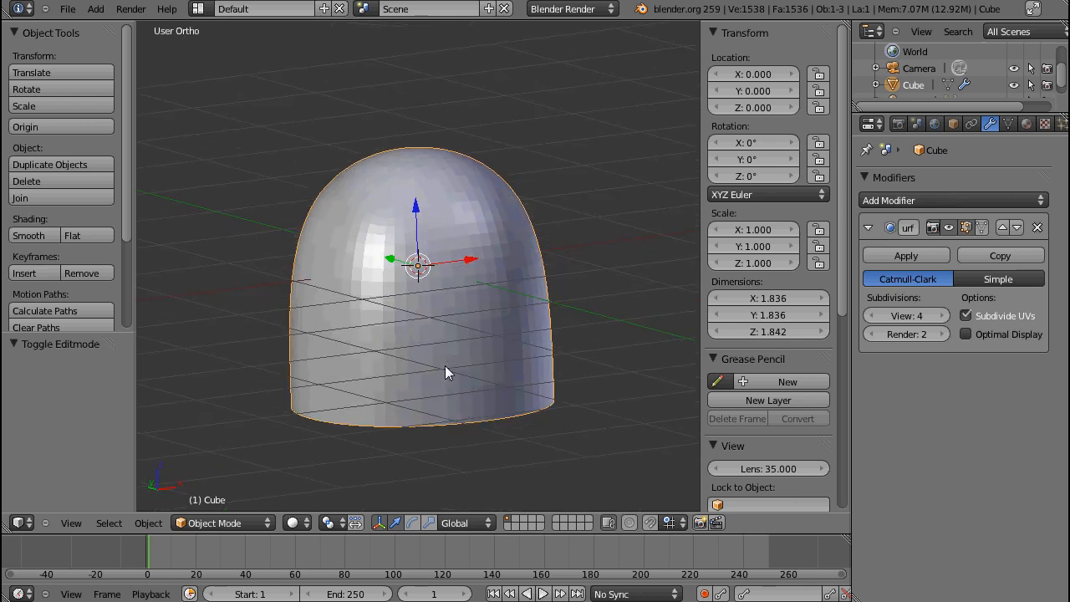
{"action": "key", "text": "KP_1"}
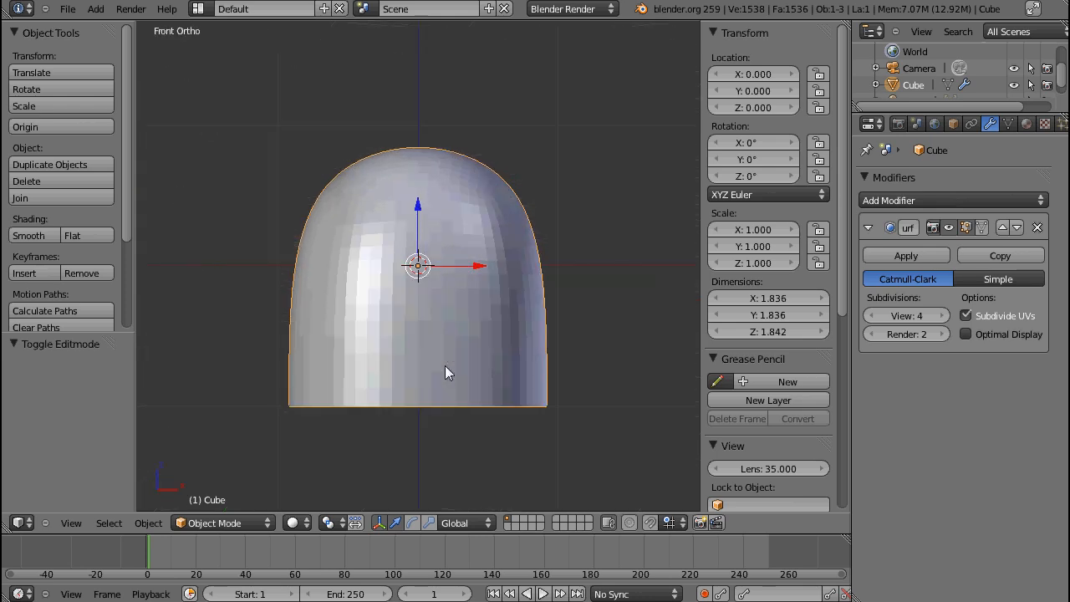
Select the cube's front vertical edge on the +X side and increase its crease
{"action": "key", "text": "Tab"}
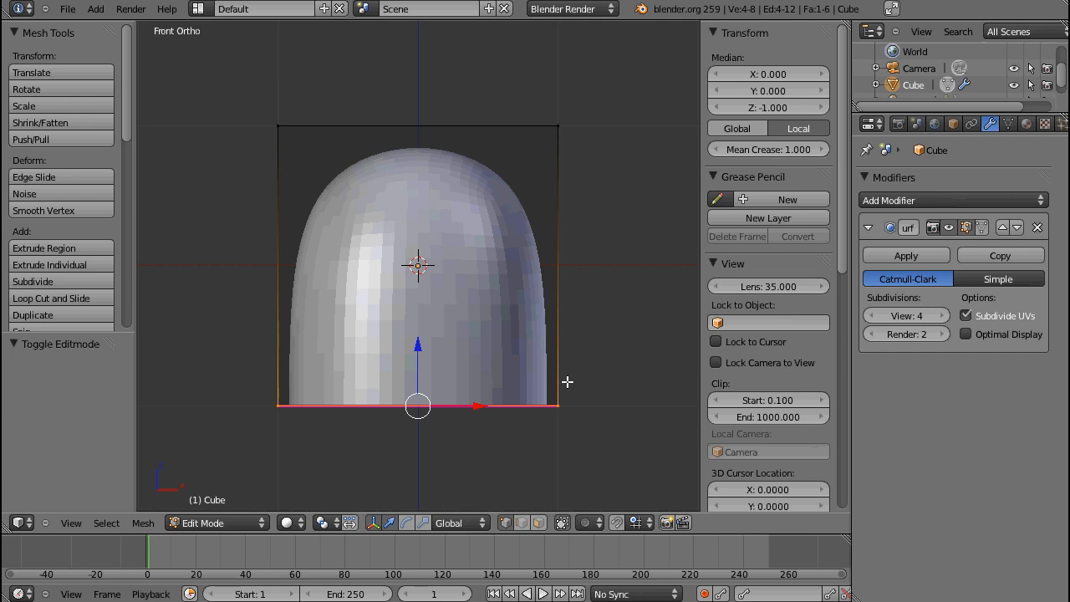
{"action": "right_click", "coordinate": [541, 108]}
{"action": "right_click", "coordinate": [553, 408], "text": "shift"}
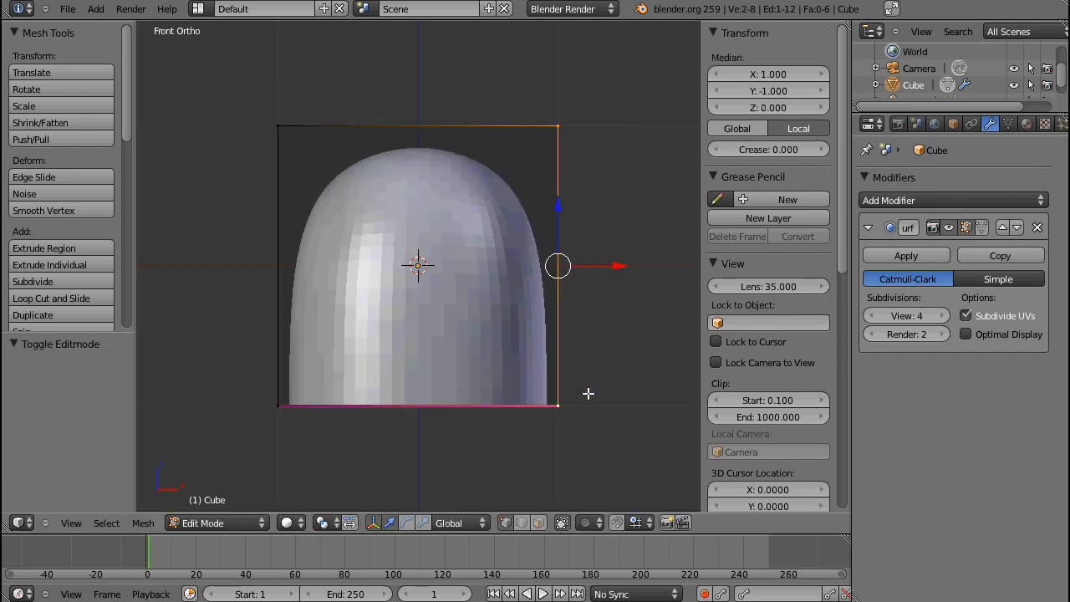
{"action": "middle_click_drag", "start_coordinate": [588, 390], "coordinate": [504, 277]}
{"action": "left_click_drag", "start_coordinate": [778, 150], "coordinate": [854, 157]}
Select the cube's top edge on the +X side and set its crease to 0.8
{"action": "middle_click_drag", "start_coordinate": [437, 217], "coordinate": [339, 230]}
{"action": "right_click", "coordinate": [275, 139]}
{"action": "right_click", "coordinate": [523, 132], "text": "shift"}
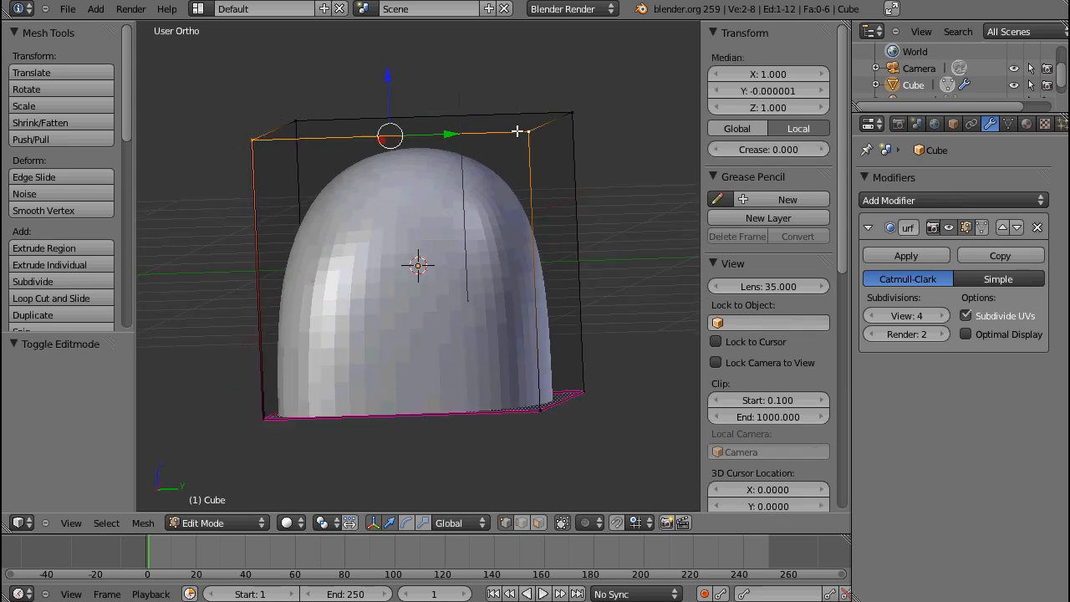
{"action": "type", "text": "0.8"}
{"action": "key", "text": "Return"}
Select the creased vertical edge together with the top edge and examine the shape around them from several angles
{"action": "middle_click_drag", "start_coordinate": [443, 255], "coordinate": [535, 262]}
{"action": "right_click", "coordinate": [525, 422], "text": "alt+shift"}
{"action": "middle_click_drag", "start_coordinate": [596, 299], "coordinate": [496, 270]}
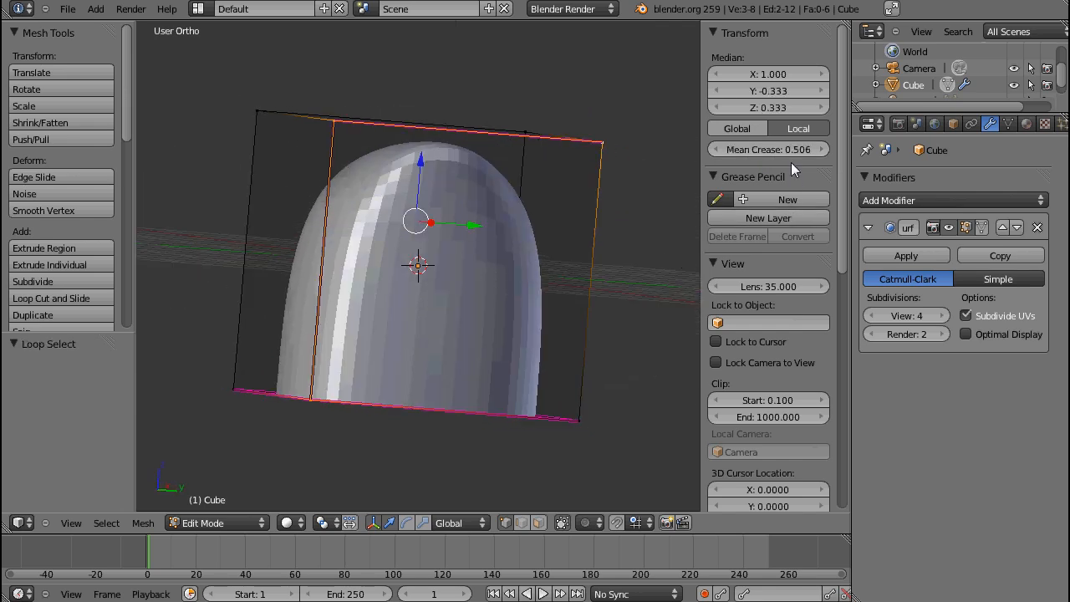
{"action": "scroll", "coordinate": [385, 276], "scroll_direction": "down", "scroll_amount": 3}
{"action": "mouse_move", "coordinate": [384, 276]}
{"action": "middle_mouse_down"}
{"action": "mouse_move", "coordinate": [411, 389]}
{"action": "mouse_move", "coordinate": [495, 339]}
{"action": "mouse_move", "coordinate": [426, 266]}
{"action": "mouse_move", "coordinate": [393, 269]}
{"action": "middle_mouse_up"}
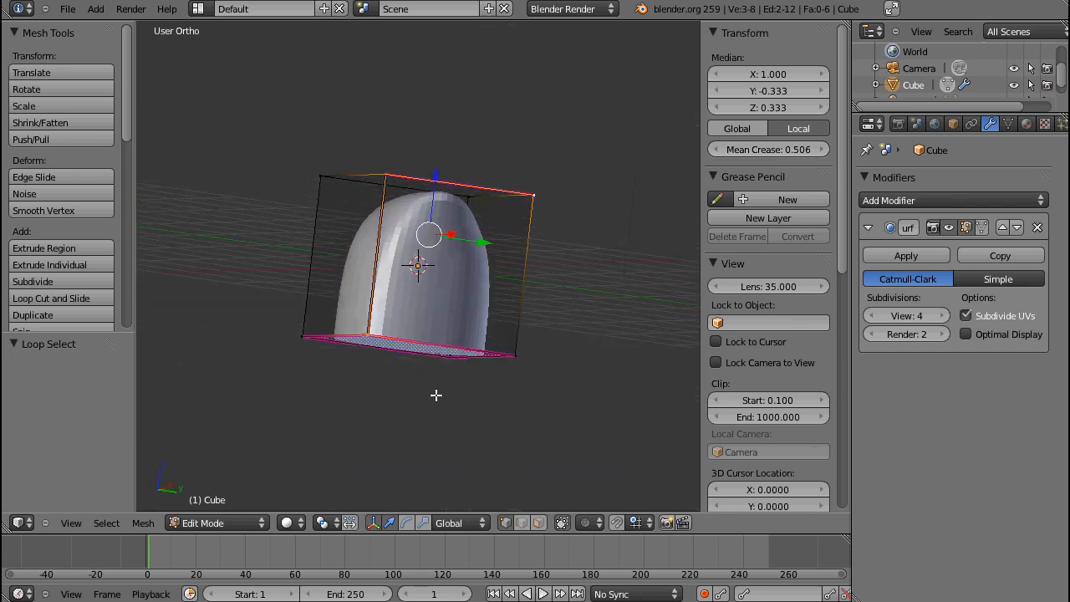
{"action": "middle_click_drag", "start_coordinate": [381, 377], "coordinate": [367, 413]}
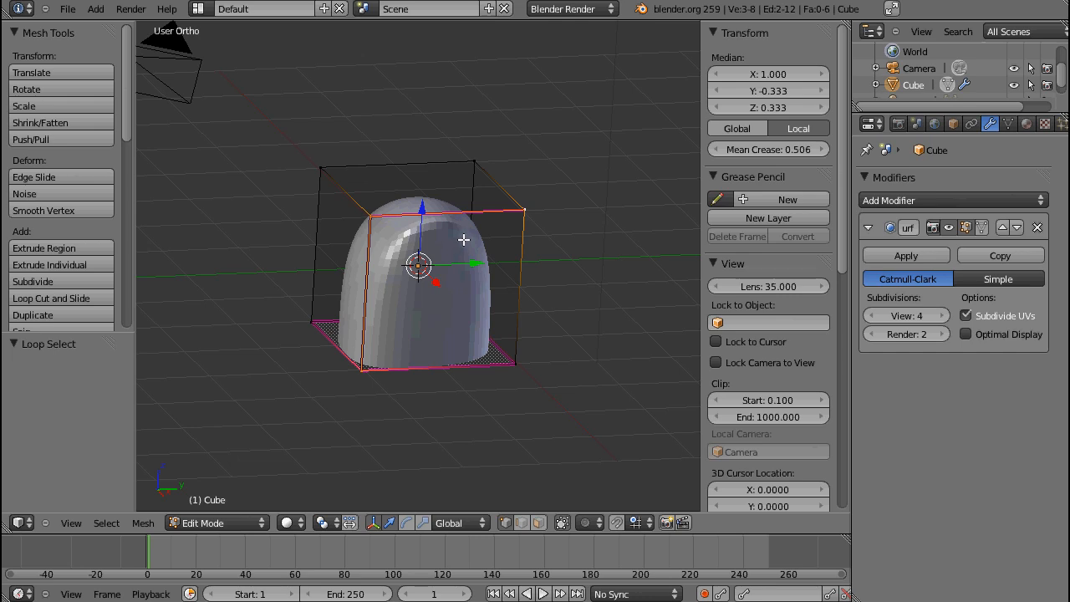
{"action": "middle_click_drag", "start_coordinate": [447, 266], "coordinate": [423, 251]}
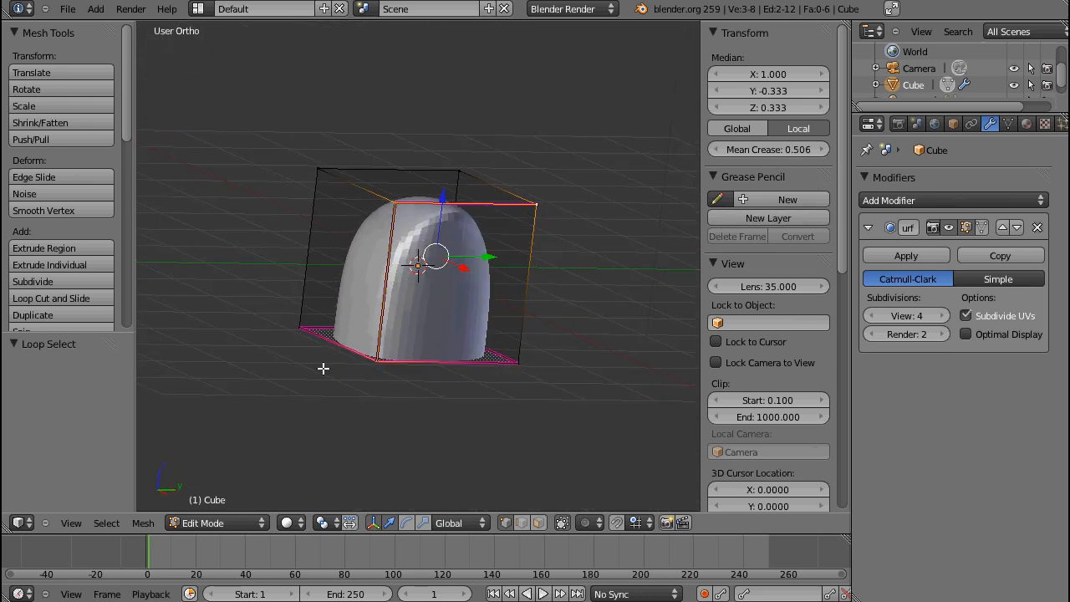
{"action": "scroll", "coordinate": [323, 368], "scroll_direction": "up", "scroll_amount": 2}
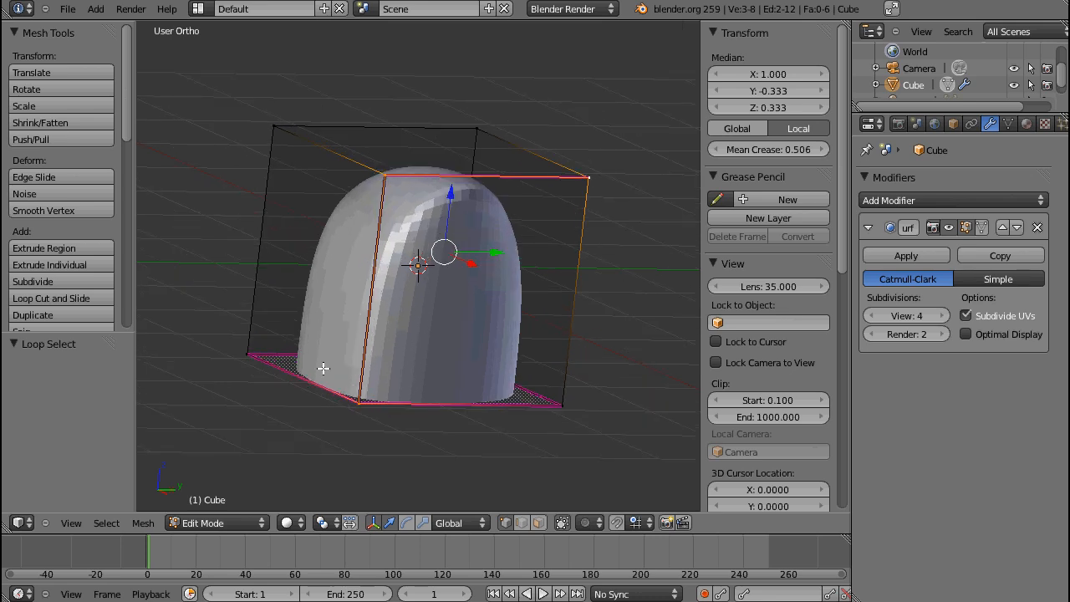
{"action": "middle_click_drag", "start_coordinate": [331, 294], "coordinate": [411, 404]}
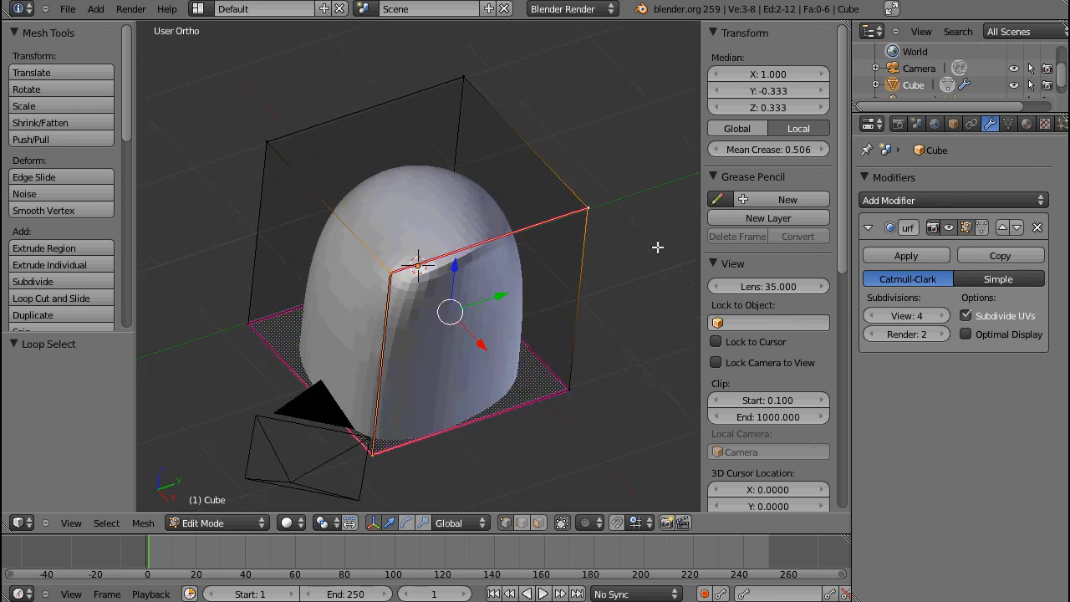
Select only the cube's top edge on the +X side and examine the creased shape from several angles and the front
{"action": "right_click", "coordinate": [382, 276]}
{"action": "right_click", "coordinate": [577, 207]}
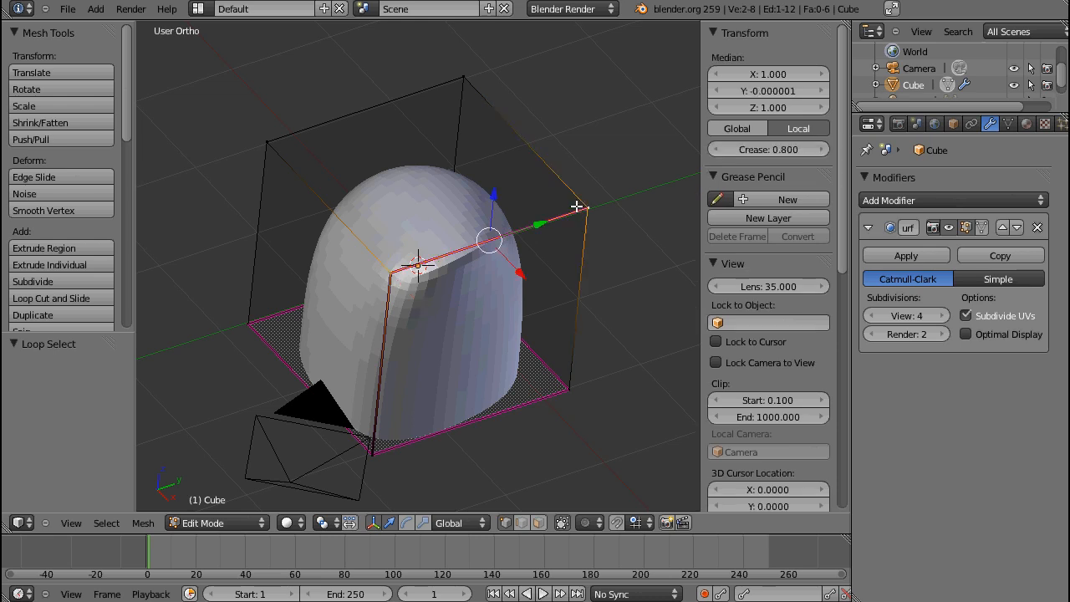
{"action": "middle_click_drag", "start_coordinate": [416, 326], "coordinate": [437, 230]}
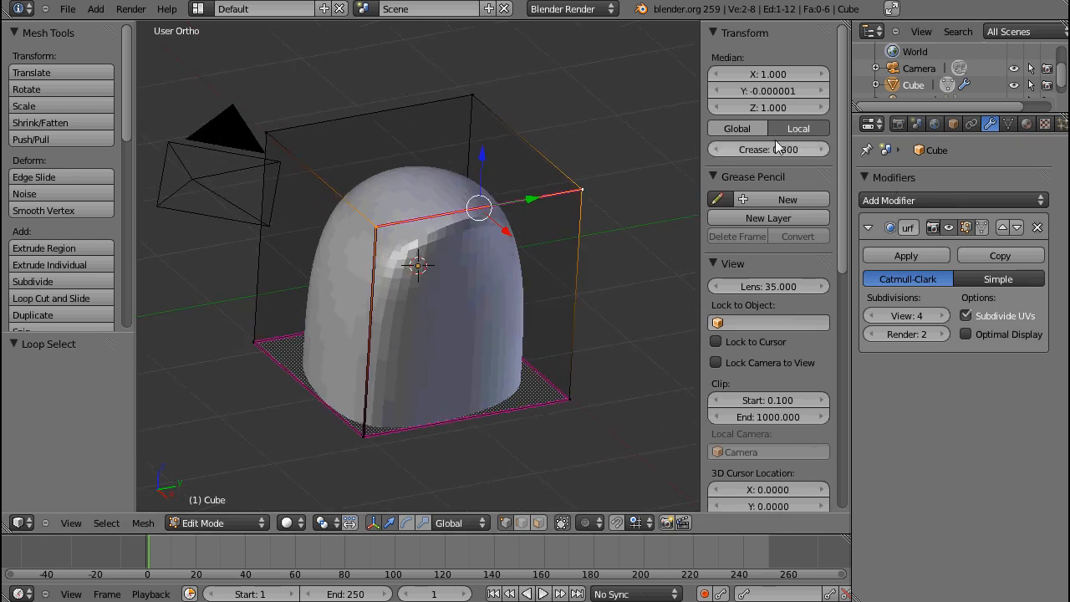
{"action": "middle_click_drag", "start_coordinate": [418, 387], "coordinate": [510, 316]}
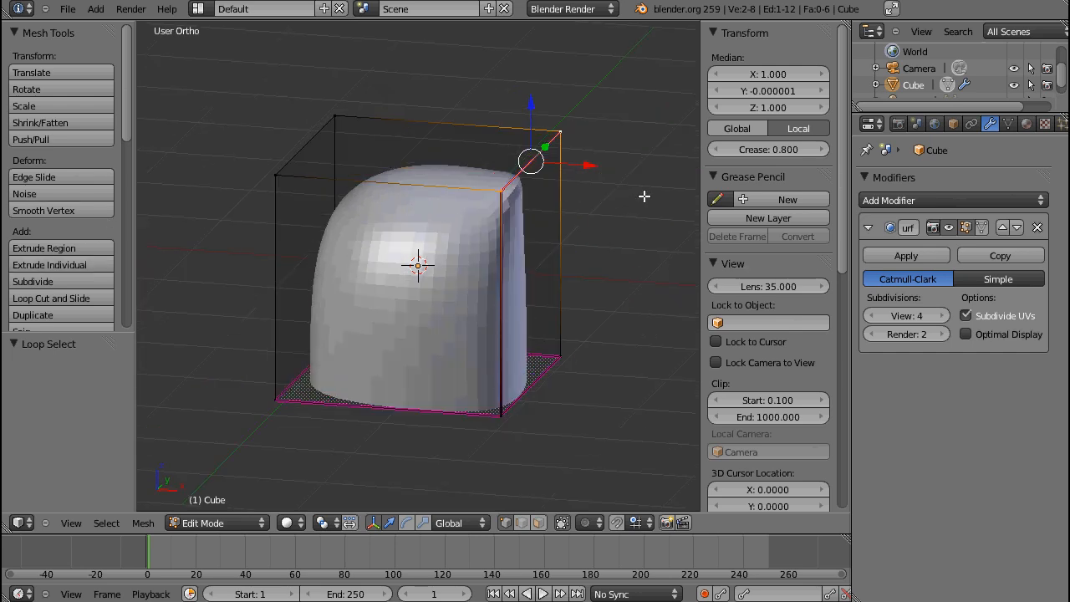
{"action": "middle_click_drag", "start_coordinate": [507, 309], "coordinate": [368, 291]}
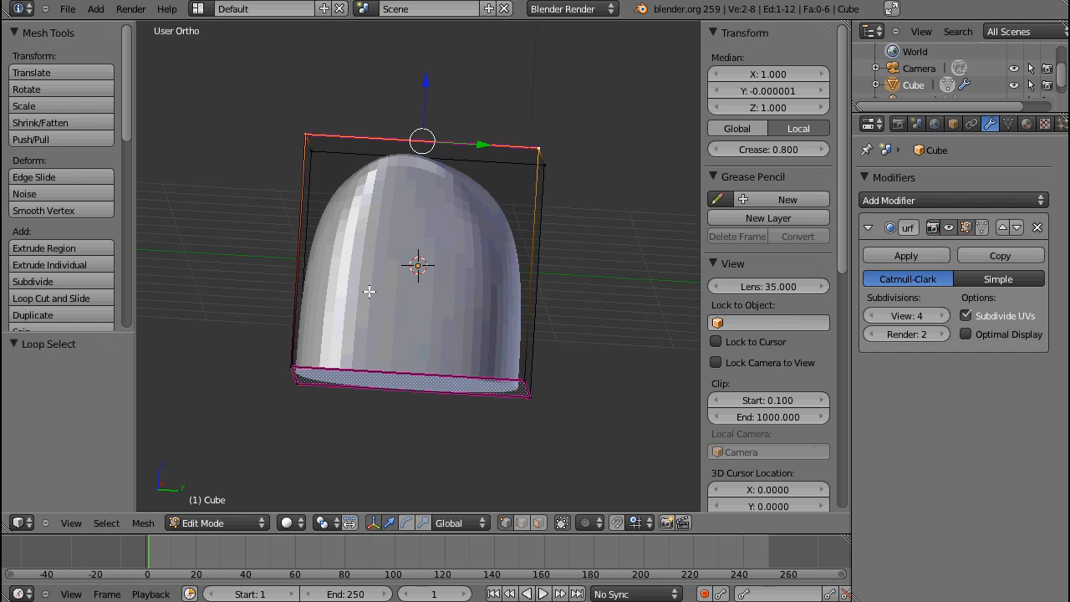
{"action": "key", "text": "KP_1"}
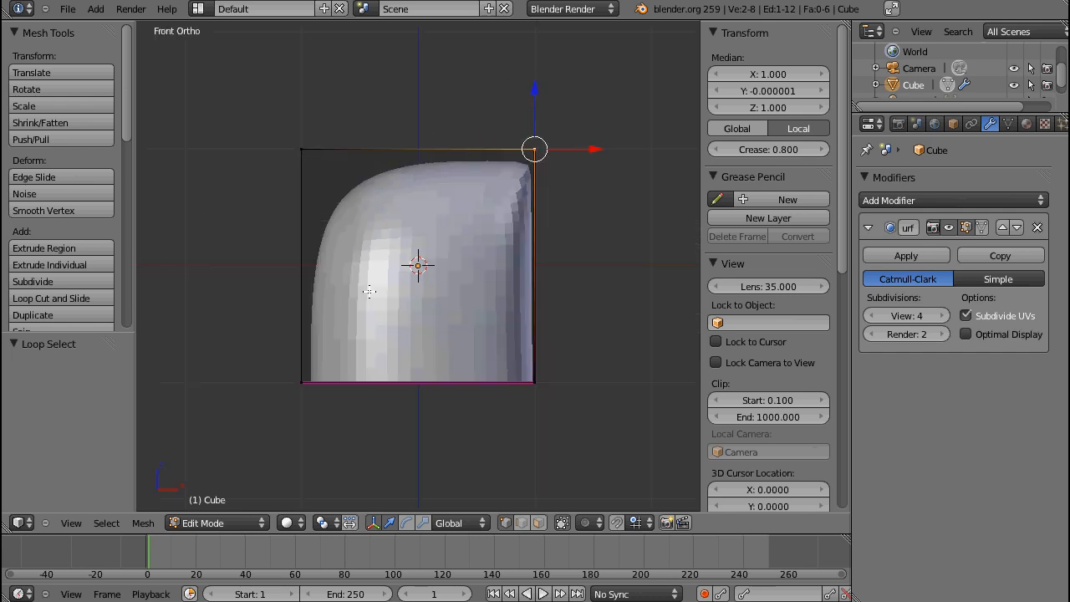
Set the Subdivision Surface modifier's type to Simple and view the cube at an angle in Edit Mode
{"action": "key", "text": "Tab"}
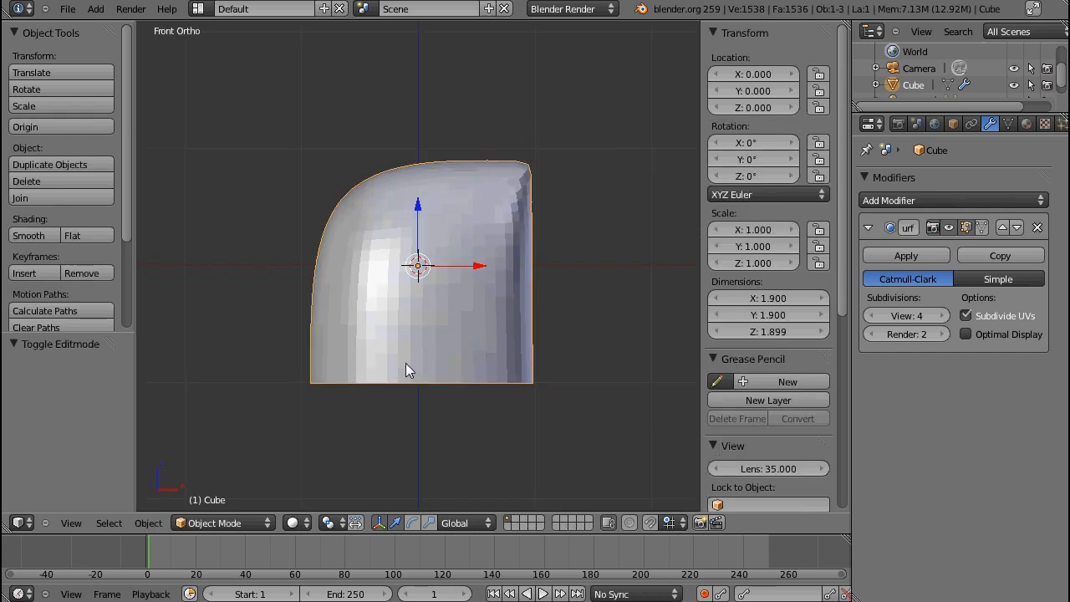
{"action": "left_click", "coordinate": [988, 281]}
{"action": "key", "text": "Tab"}
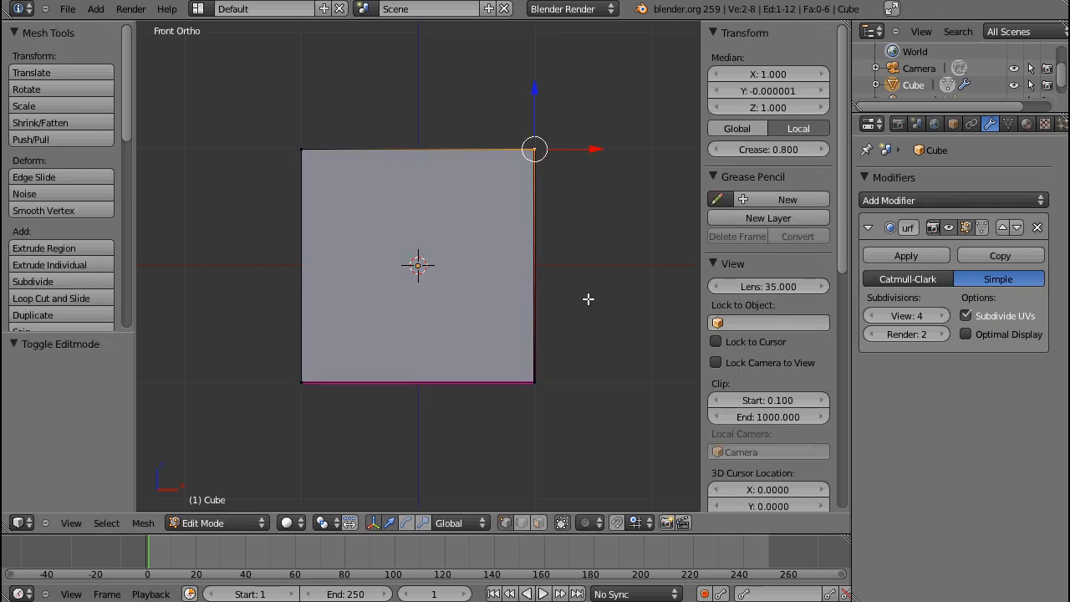
{"action": "middle_click_drag", "start_coordinate": [588, 298], "coordinate": [450, 346]}
{"action": "key", "text": "Tab"}
{"action": "key", "text": "Tab"}
Select the cube's entire mesh, bring up the mesh specials, and return to Object Mode to view the cube
{"action": "key", "text": "a"}
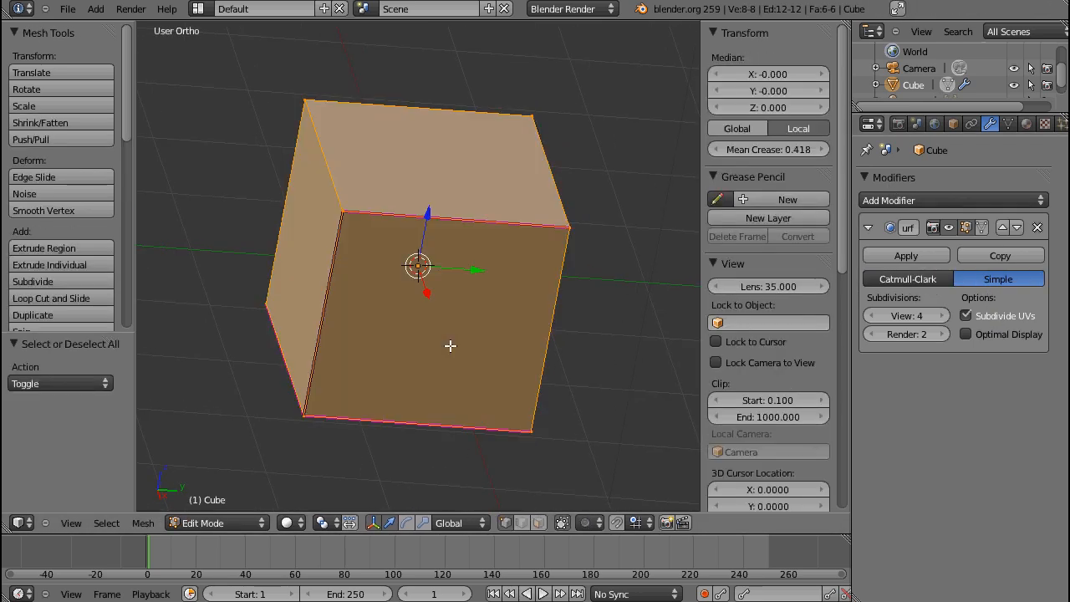
{"action": "key", "text": "w"}
{"action": "key", "text": "Tab"}
{"action": "middle_click_drag", "start_coordinate": [498, 348], "coordinate": [416, 275]}
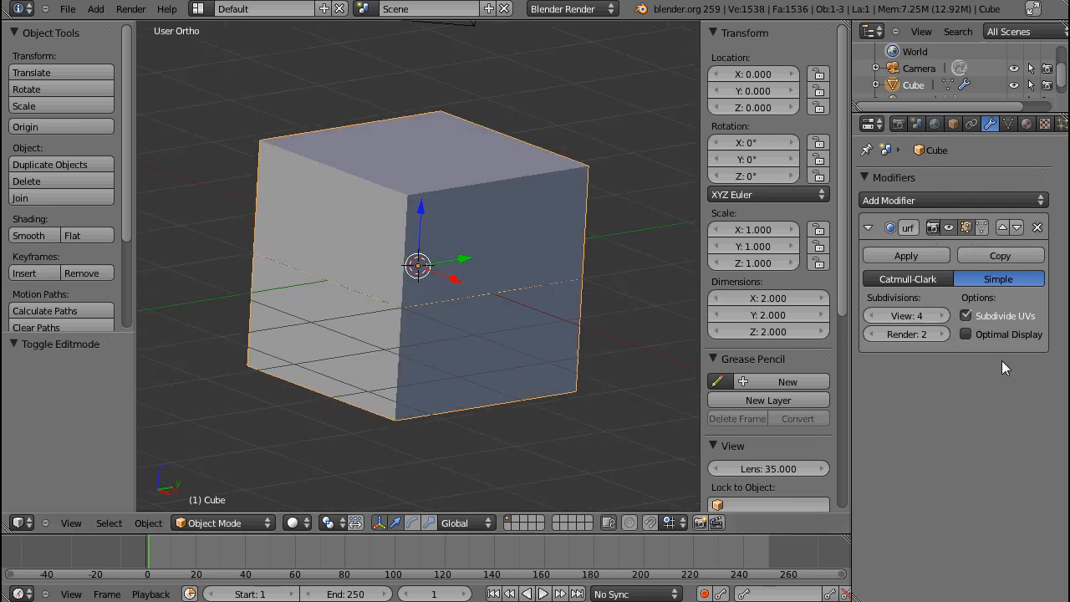
Set the modifier's subdivision type to Catmull-Clark and display the cube in wireframe
{"action": "left_click", "coordinate": [965, 316]}
{"action": "left_click", "coordinate": [908, 278]}
{"action": "key", "text": "z"}
{"action": "middle_click_drag", "start_coordinate": [286, 363], "coordinate": [460, 184]}
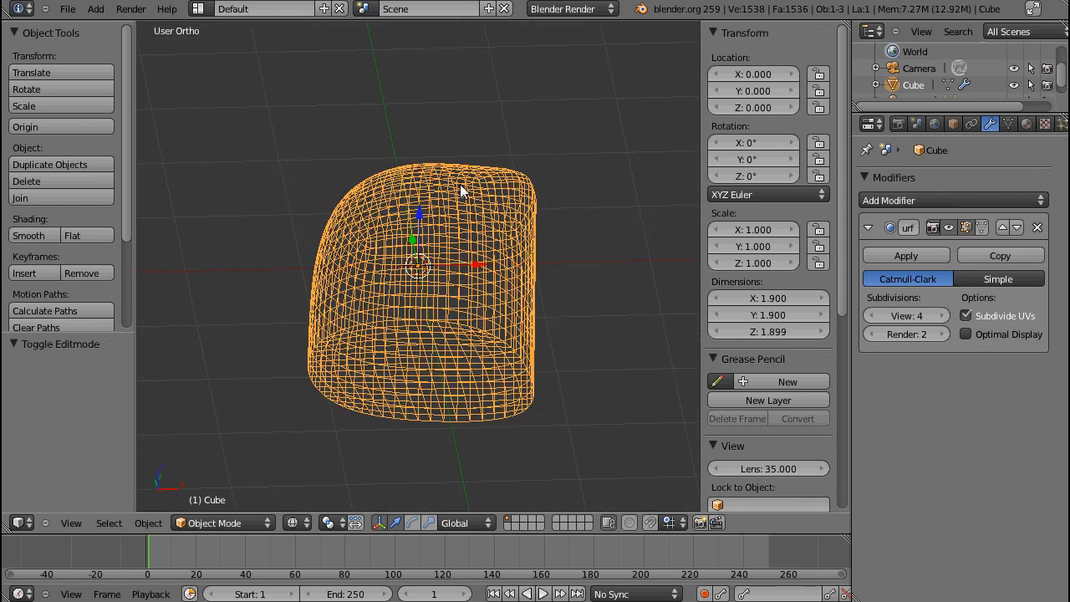
Enable Optimal Display on the modifier, inspect the cube's wireframe, and return to solid shading
{"action": "left_click", "coordinate": [968, 334]}
{"action": "middle_click_drag", "start_coordinate": [525, 453], "coordinate": [482, 381]}
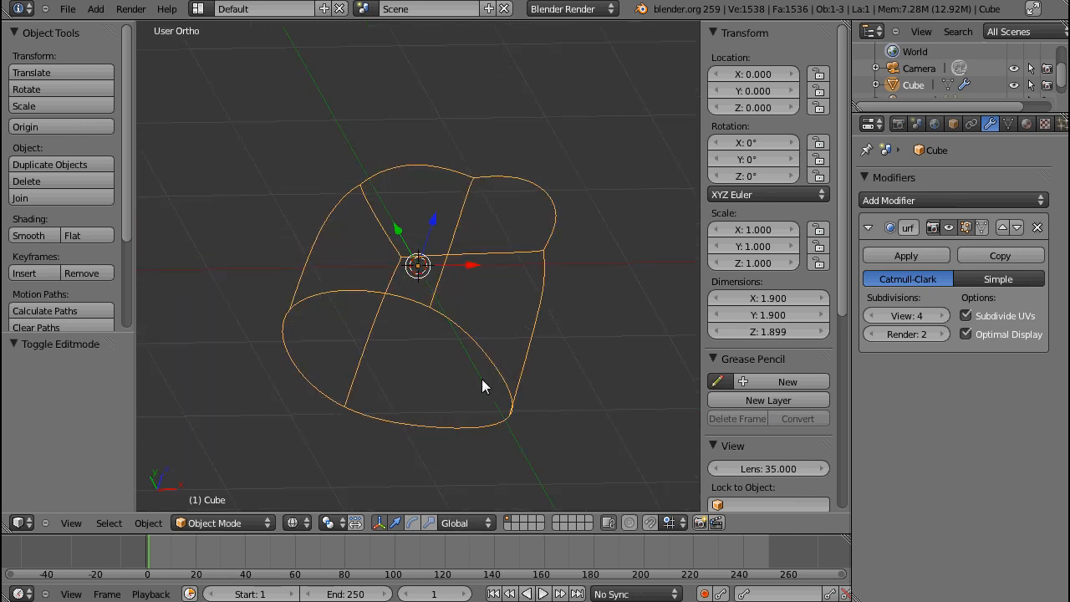
{"action": "middle_click_drag", "start_coordinate": [518, 425], "coordinate": [501, 398]}
{"action": "key", "text": "Tab"}
{"action": "key", "text": "Tab"}
{"action": "key", "text": "z"}
{"action": "mouse_move", "coordinate": [452, 364]}
{"action": "middle_mouse_down"}
{"action": "mouse_move", "coordinate": [366, 193]}
{"action": "mouse_move", "coordinate": [411, 322]}
{"action": "middle_mouse_up"}
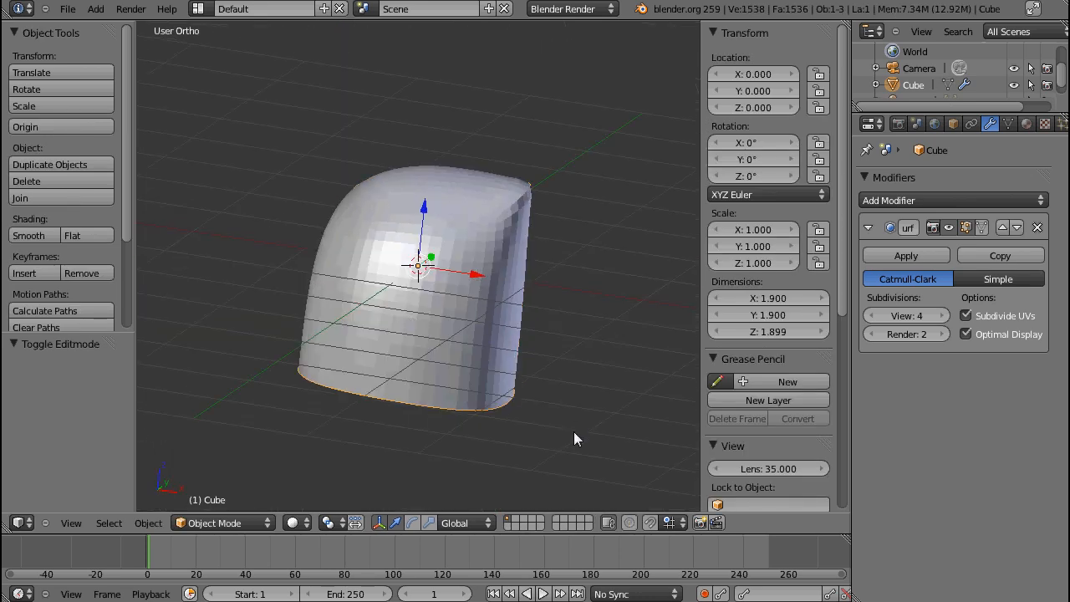
Open the recent file GrashuepferSchwarmScenes5.blend and view the grasshopper through the camera in the UV Editing layout
{"action": "key", "text": "ctrl+shift+o"}
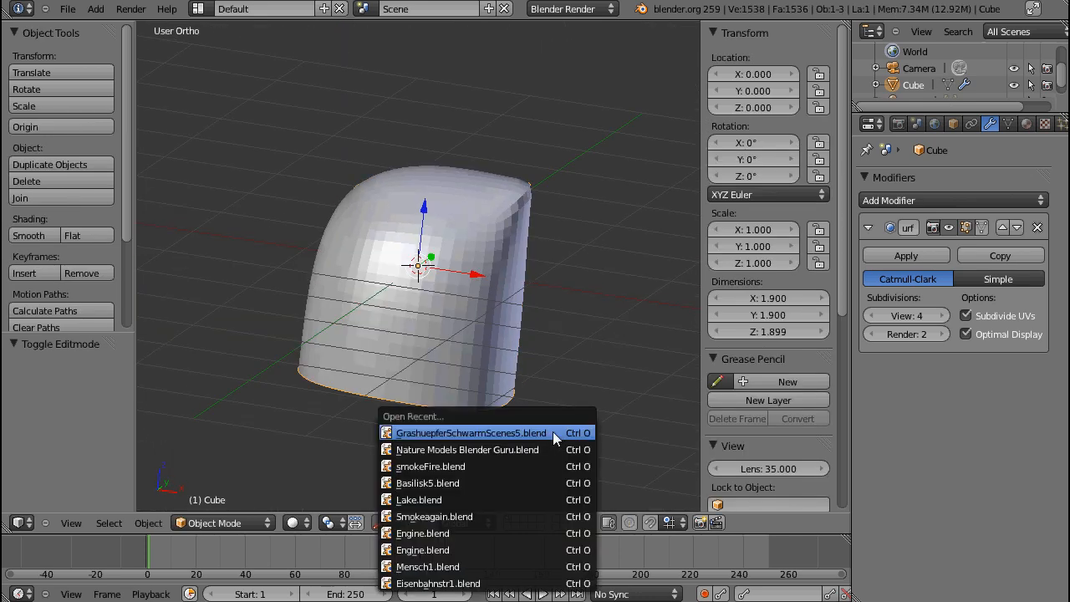
{"action": "left_click", "coordinate": [470, 433]}
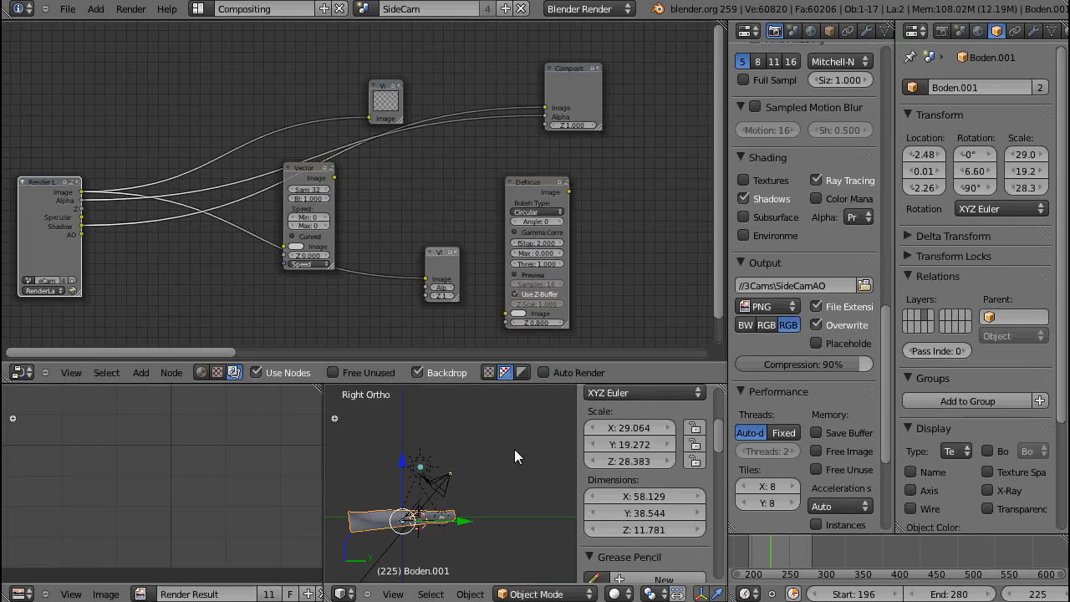
{"action": "key", "text": "ctrl+Right"}
{"action": "key", "text": "ctrl+Right"}
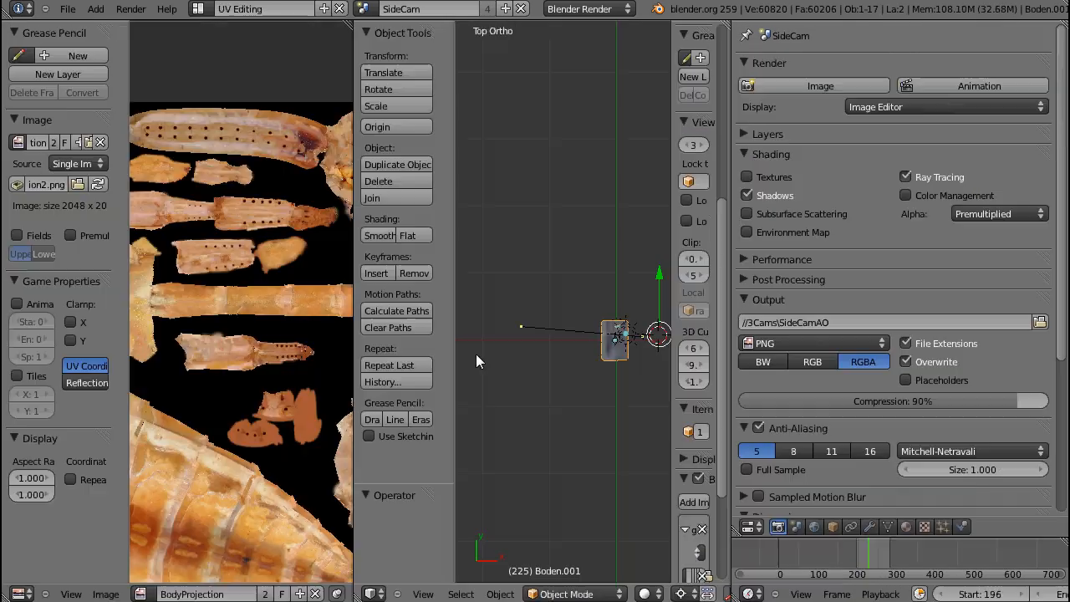
{"action": "key", "text": "KP_0"}
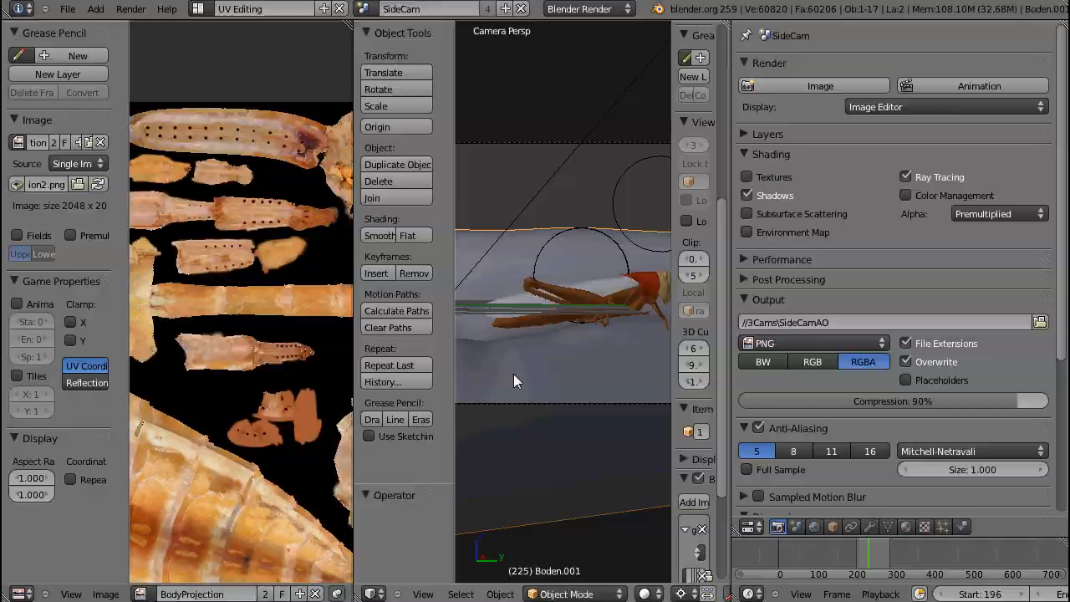
{"action": "key", "text": "ctrl+Up"}
{"action": "middle_click_drag", "start_coordinate": [655, 382], "coordinate": [463, 383], "text": "shift"}
{"action": "key", "text": "ctrl+Up"}
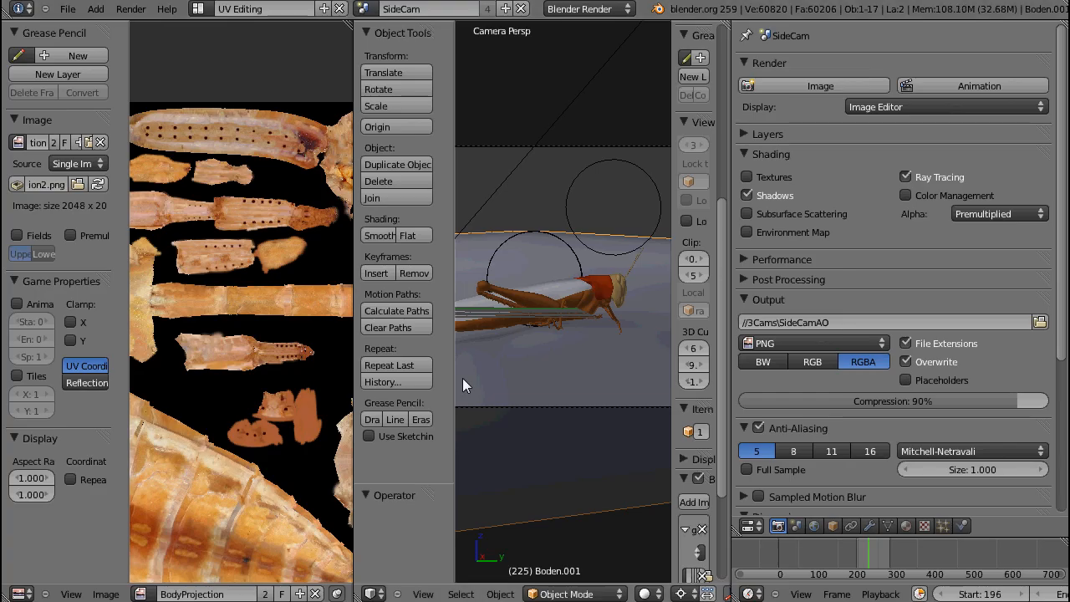
Switch to the Default screen layout and show the ground object's modifiers alongside the camera view
{"action": "key", "text": "ctrl+Left"}
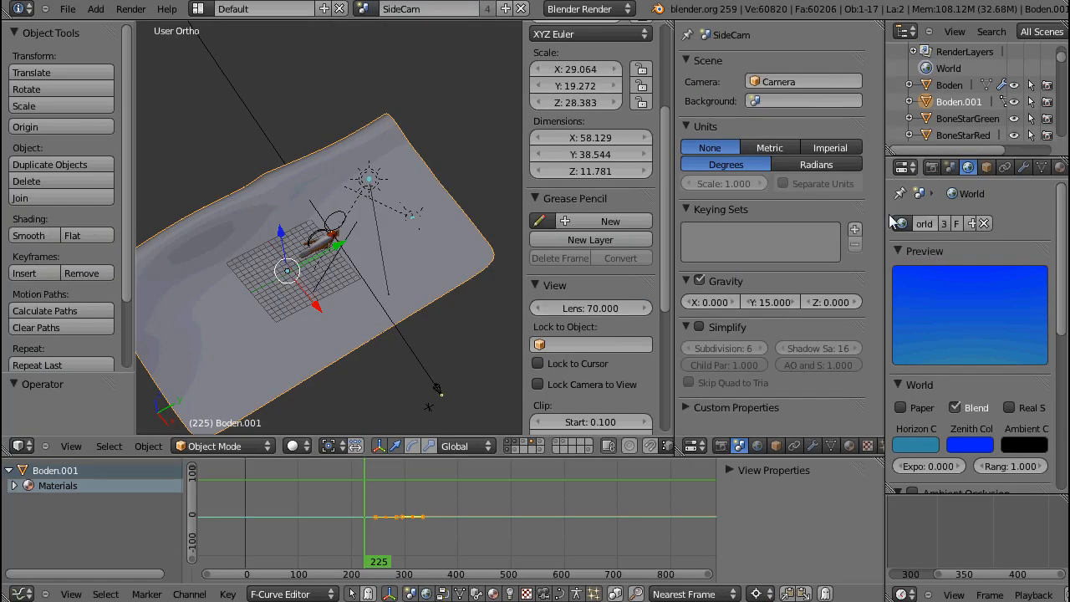
{"action": "left_click", "coordinate": [1022, 168]}
{"action": "key", "text": "KP_0"}
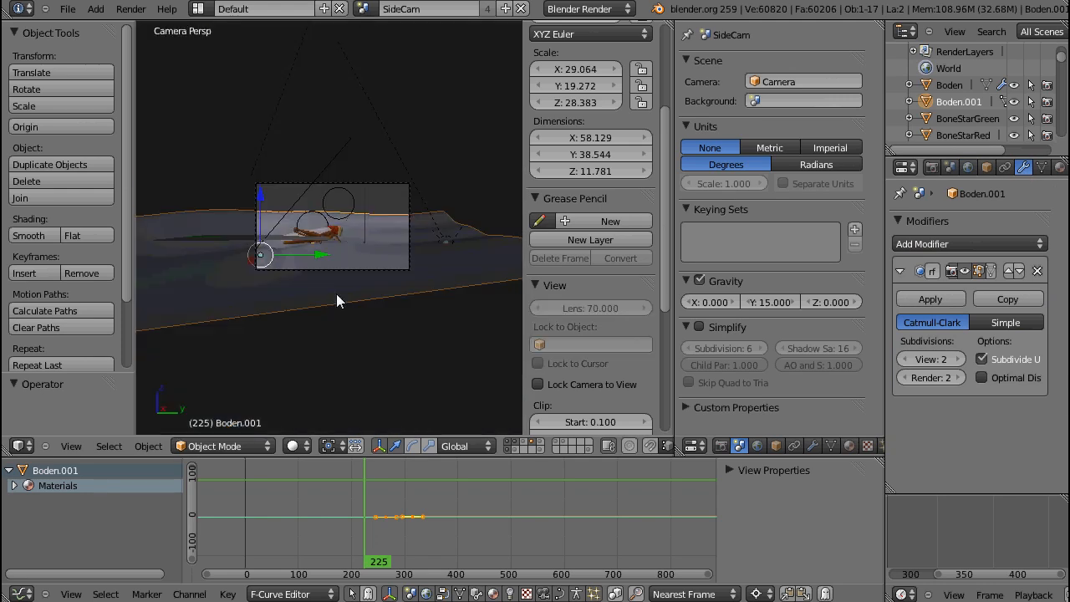
{"action": "key", "text": "Home"}
Select the grasshopper's body and inspect it up close in wireframe together with its Subdivision Surface settings
{"action": "right_click", "coordinate": [345, 260]}
{"action": "scroll", "coordinate": [316, 339], "scroll_direction": "up", "scroll_amount": 5}
{"action": "key", "text": "z"}
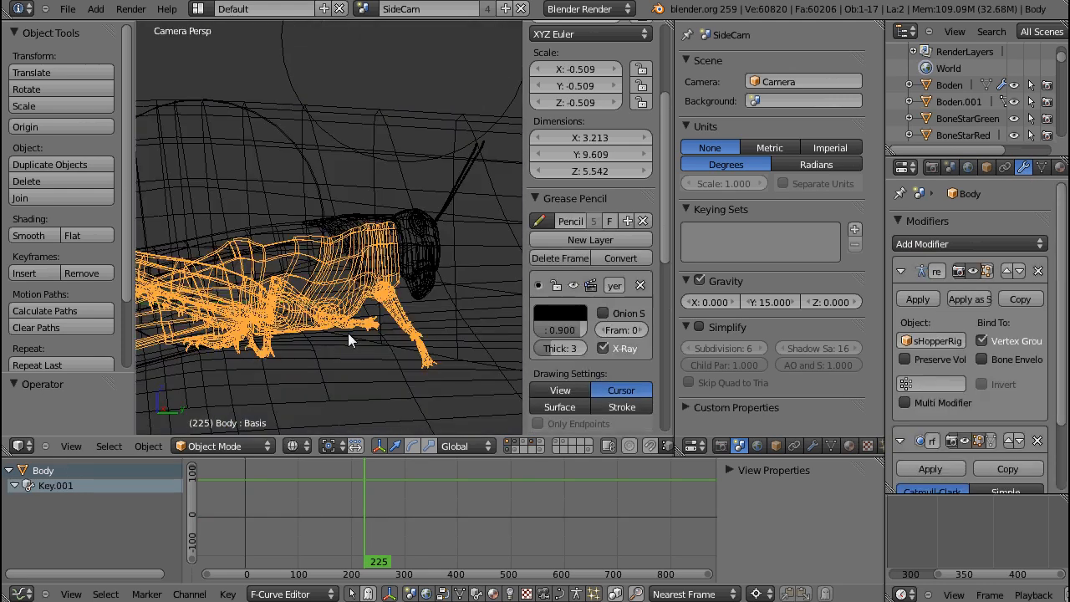
{"action": "middle_click_drag", "start_coordinate": [348, 333], "coordinate": [477, 278], "text": "shift"}
{"action": "scroll", "coordinate": [1032, 381], "scroll_direction": "down", "scroll_amount": 2}
{"action": "scroll", "coordinate": [1032, 386], "scroll_direction": "down", "scroll_amount": 2}
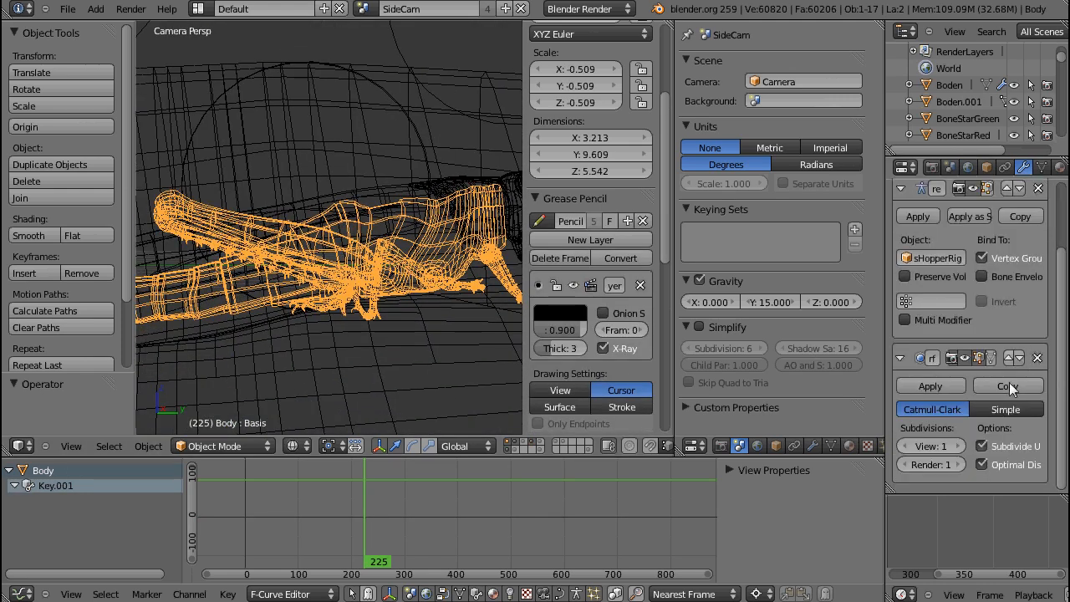
Turn Optimal Display off and on again on the grasshopper body's Subdivision Surface modifier to compare the wireframes
{"action": "left_click", "coordinate": [1016, 465]}
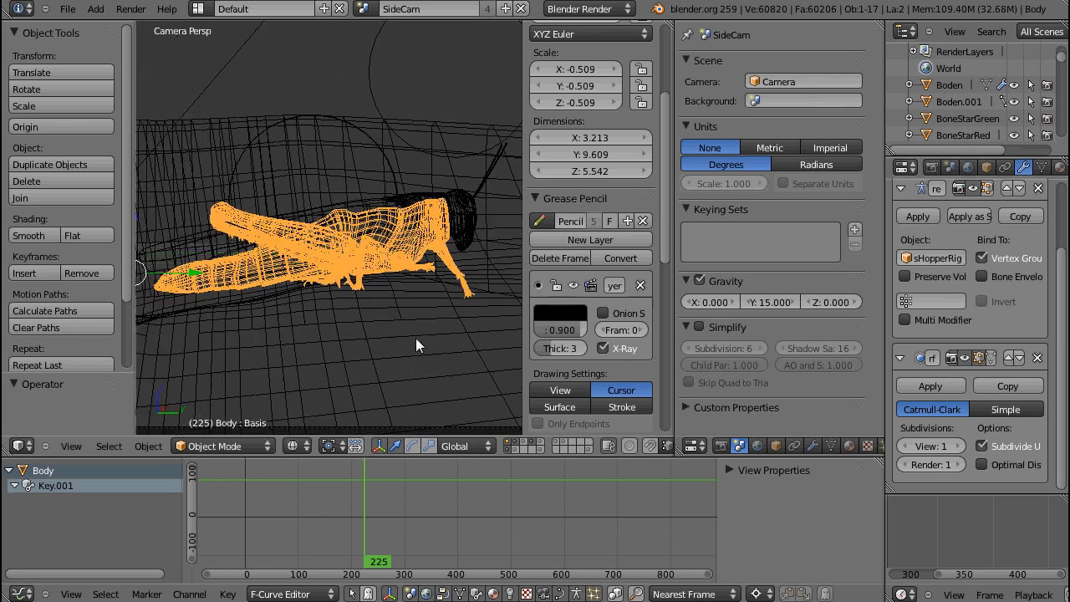
{"action": "scroll", "coordinate": [416, 338], "scroll_direction": "up", "scroll_amount": 2}
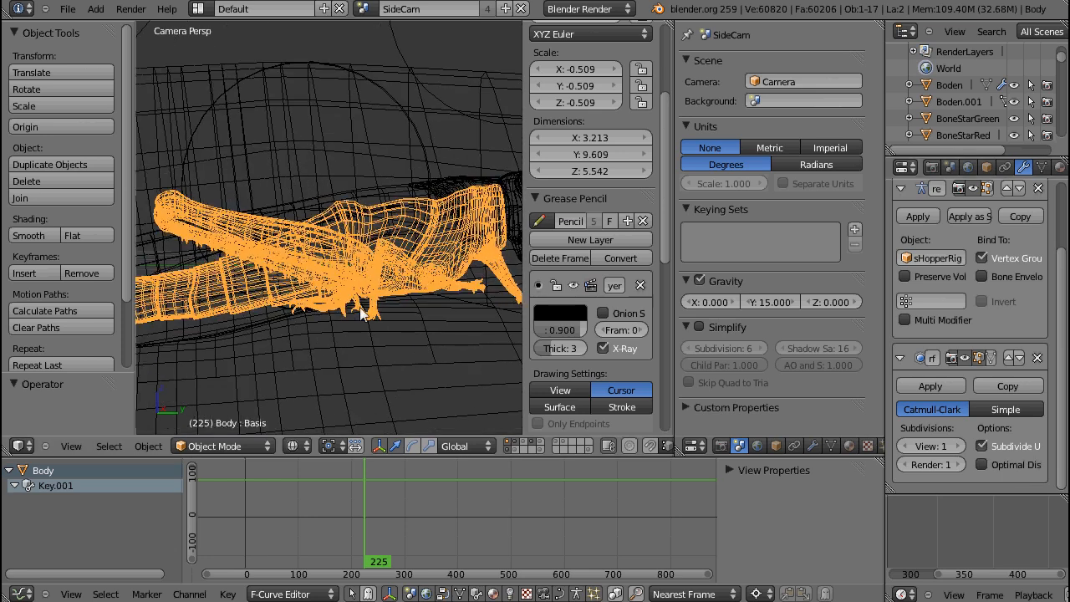
{"action": "left_click", "coordinate": [985, 464]}
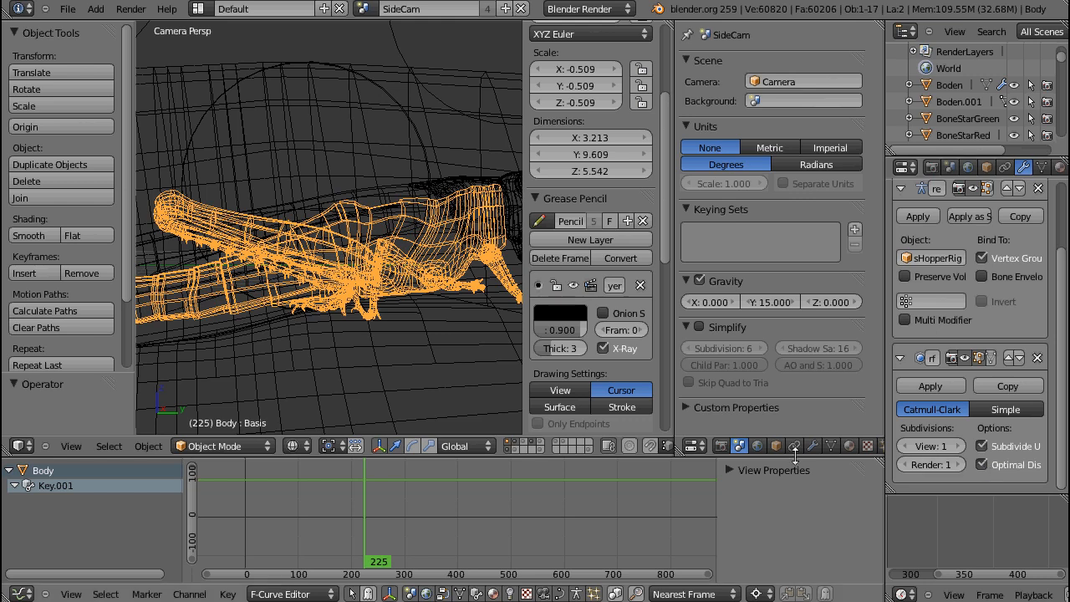
{"action": "scroll", "coordinate": [438, 333], "scroll_direction": "down", "scroll_amount": 3}
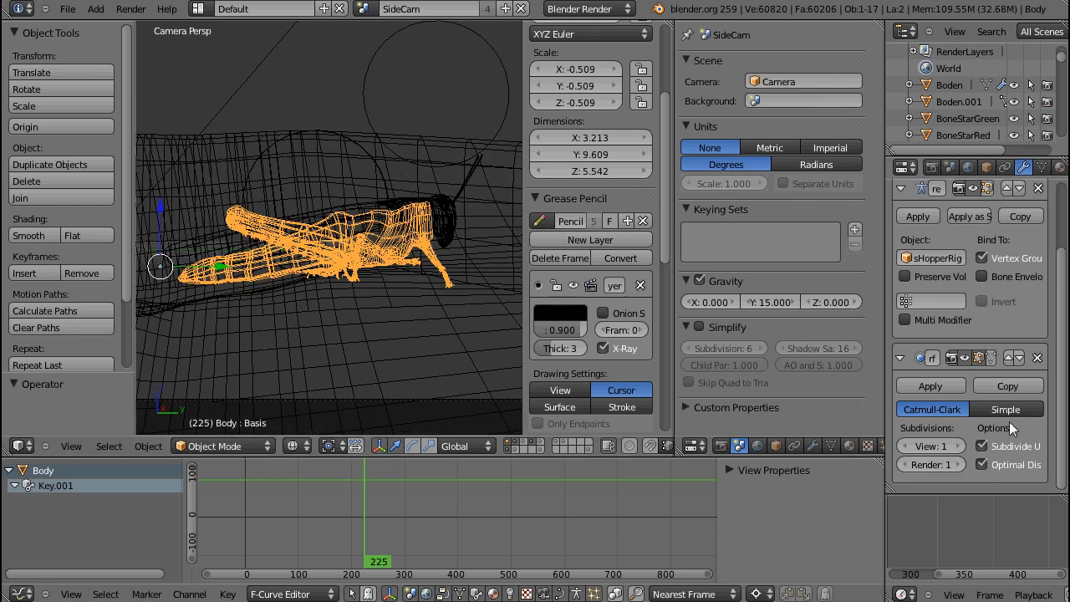
{"action": "scroll", "coordinate": [326, 347], "scroll_direction": "down", "scroll_amount": 2}
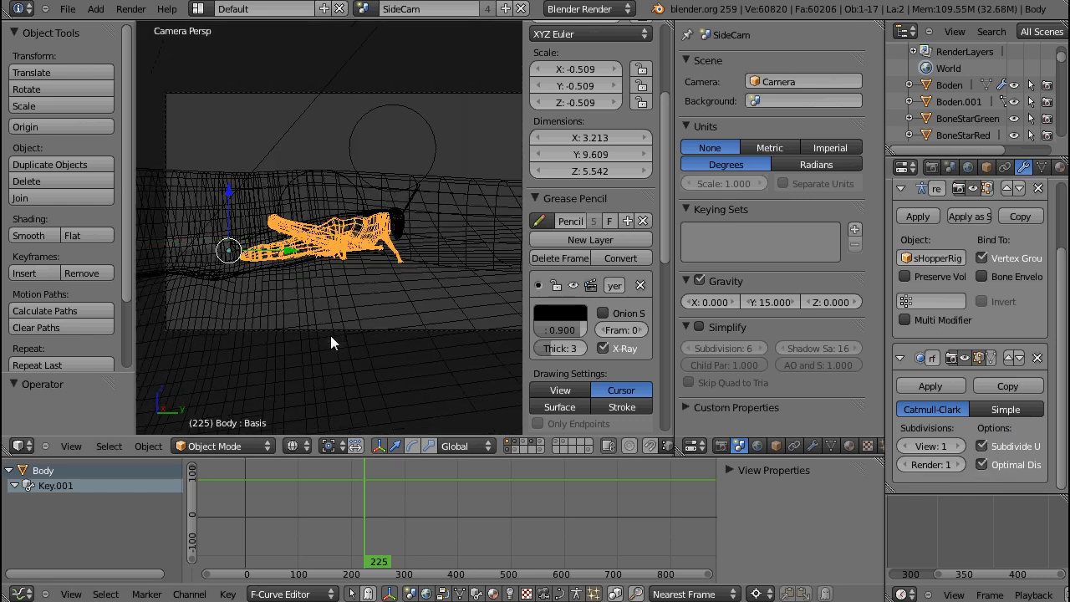
Widen the area showing the body's modifiers and return the camera view to solid shading
{"action": "scroll", "coordinate": [956, 404], "scroll_direction": "up", "scroll_amount": 2}
{"action": "scroll", "coordinate": [956, 404], "scroll_direction": "down", "scroll_amount": 2}
{"action": "left_click_drag", "start_coordinate": [885, 368], "coordinate": [793, 370]}
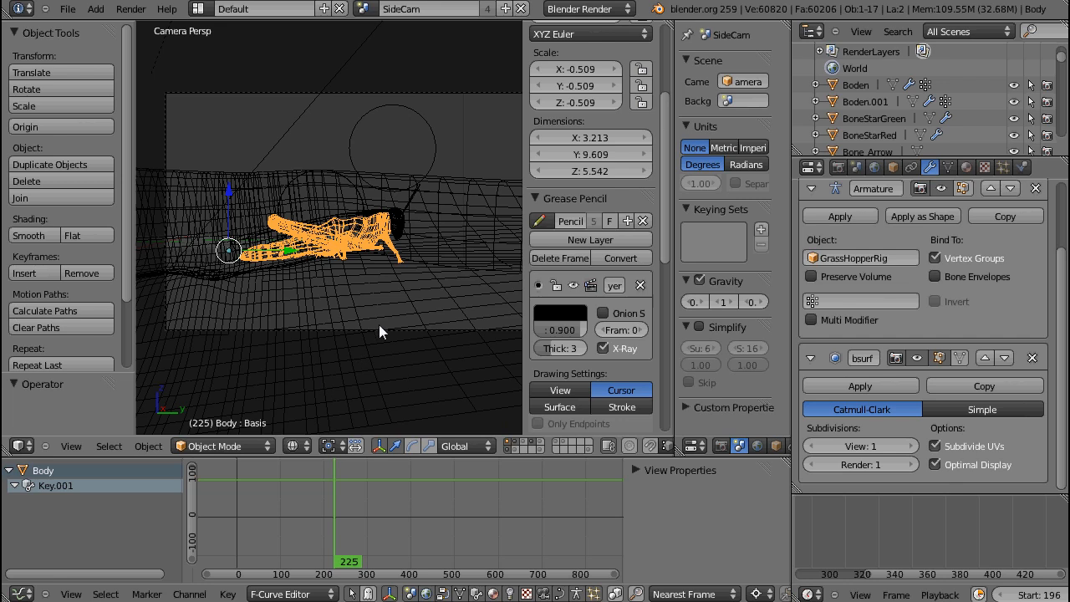
{"action": "scroll", "coordinate": [379, 324], "scroll_direction": "down", "scroll_amount": 2}
{"action": "key", "text": "z"}
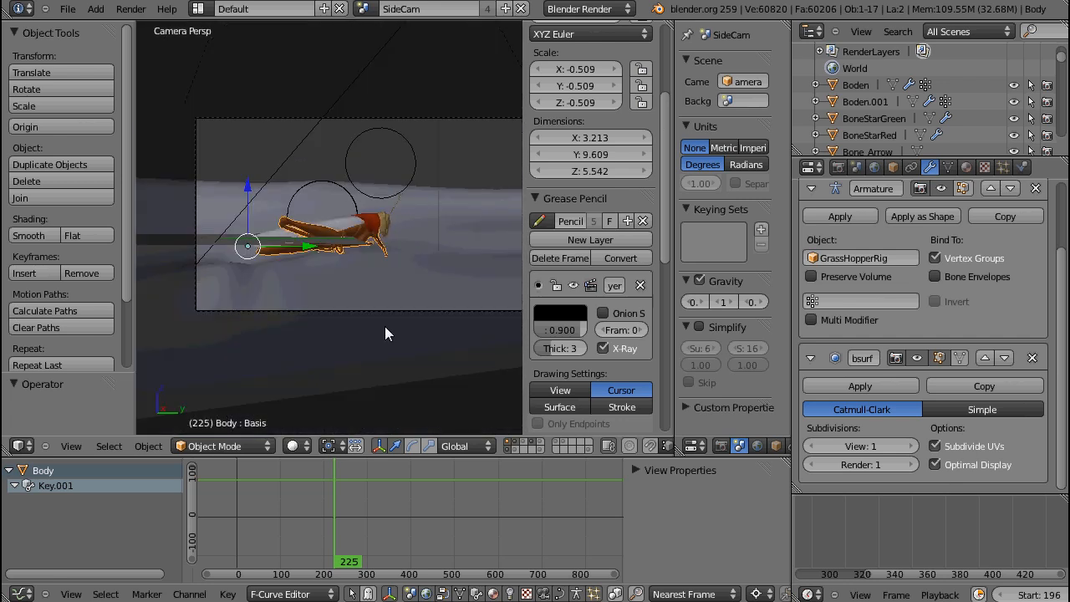